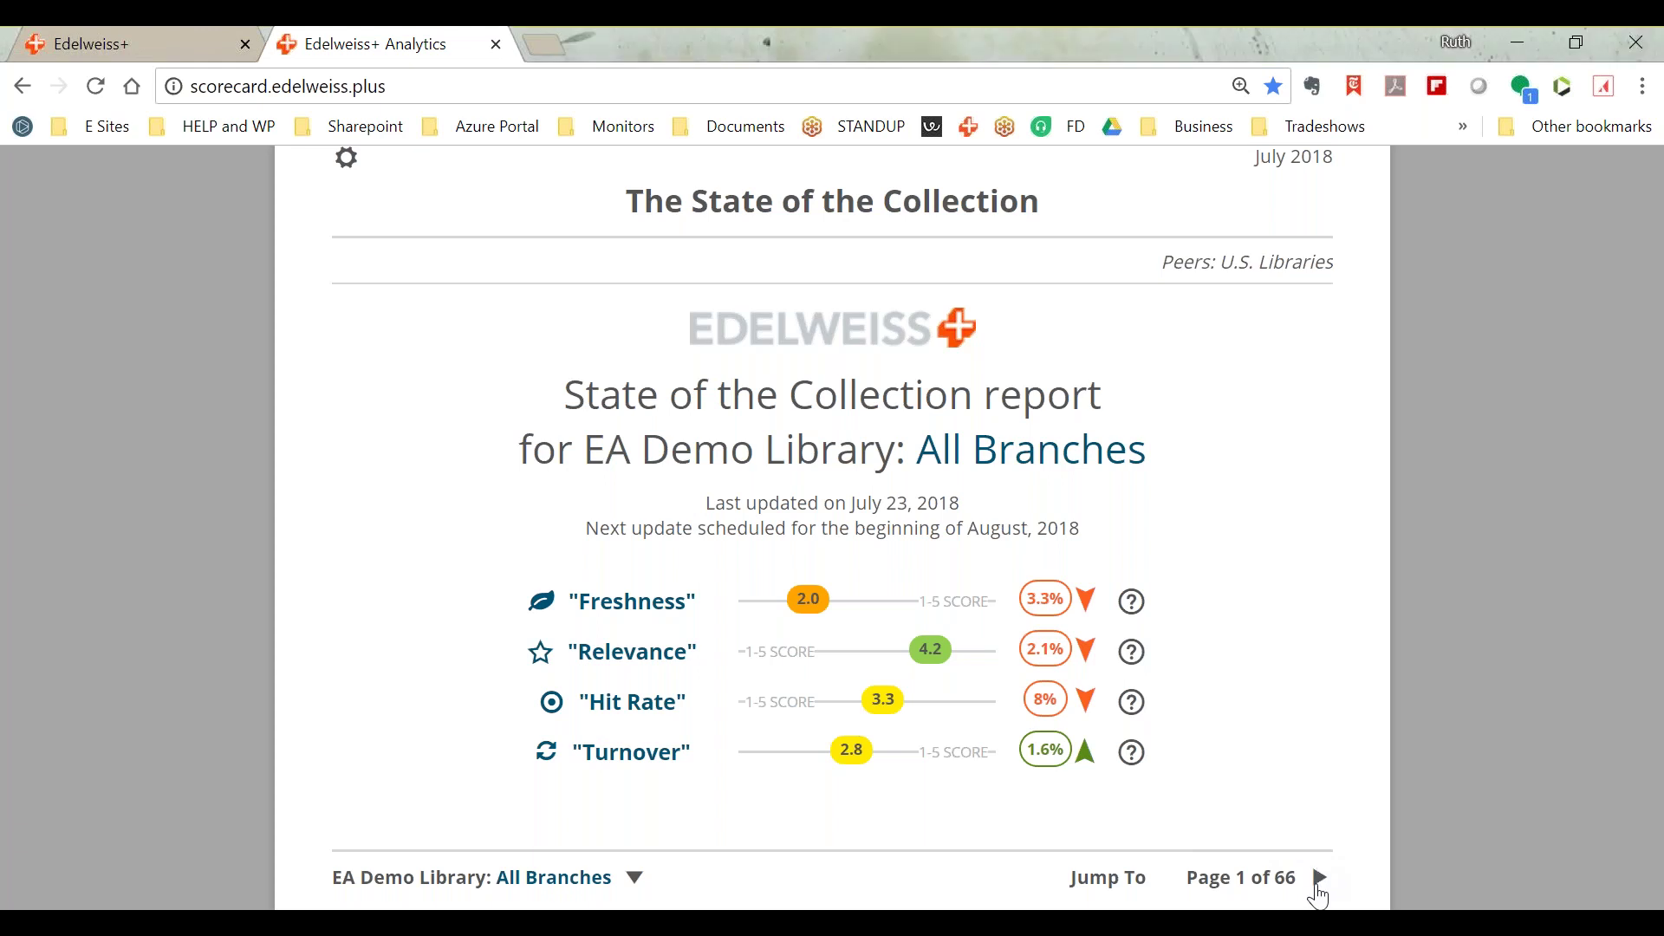
- Advance through the State of the Collection report from the cover page to the Genre Assessment: Freshness page
click(1320, 893)
click(1320, 893)
click(1320, 893)
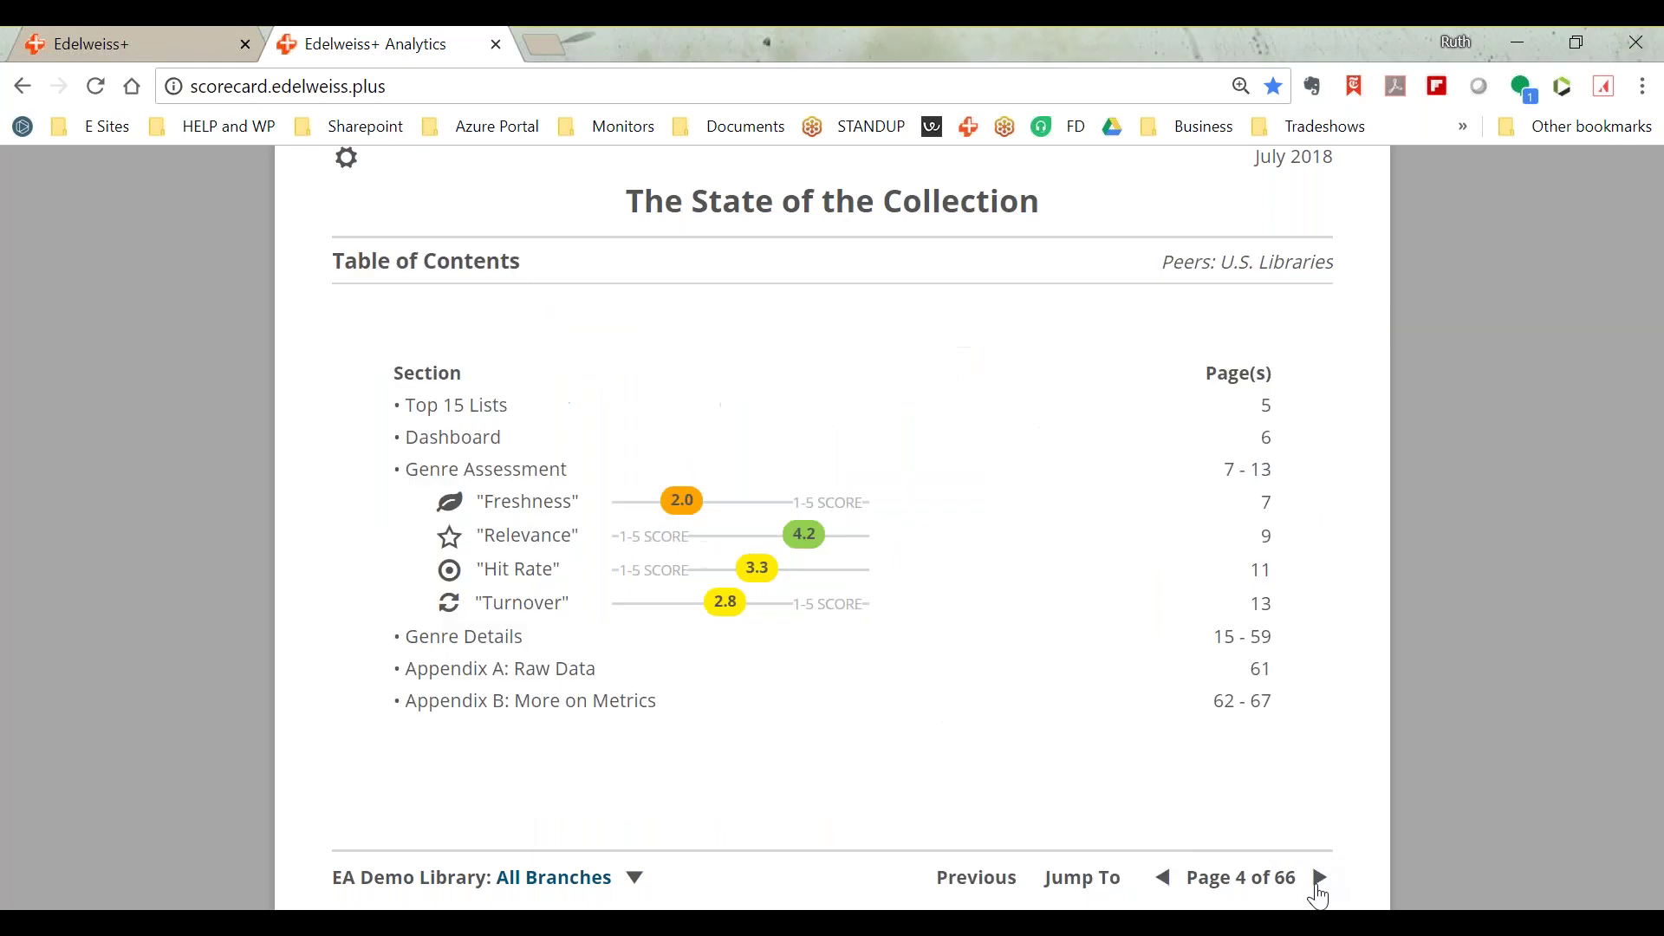
click(1320, 893)
click(1320, 893)
click(1320, 893)
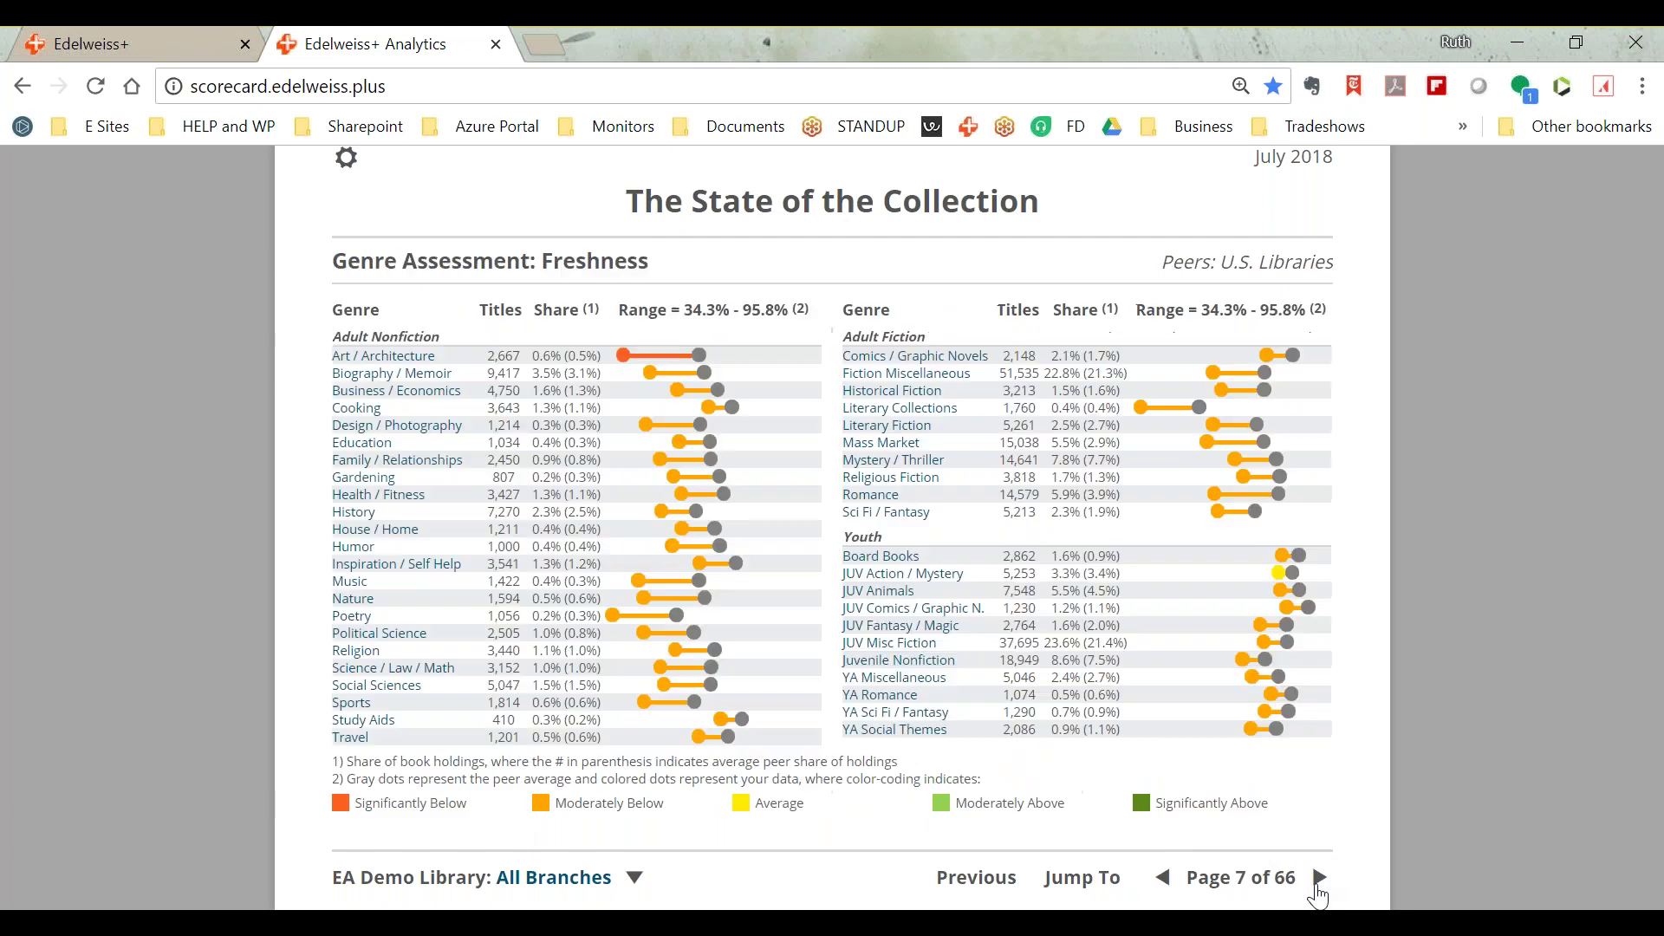
- Jump to page 53 of the report, the Youth: JUV Fantasy / Magic genre details
click(1095, 884)
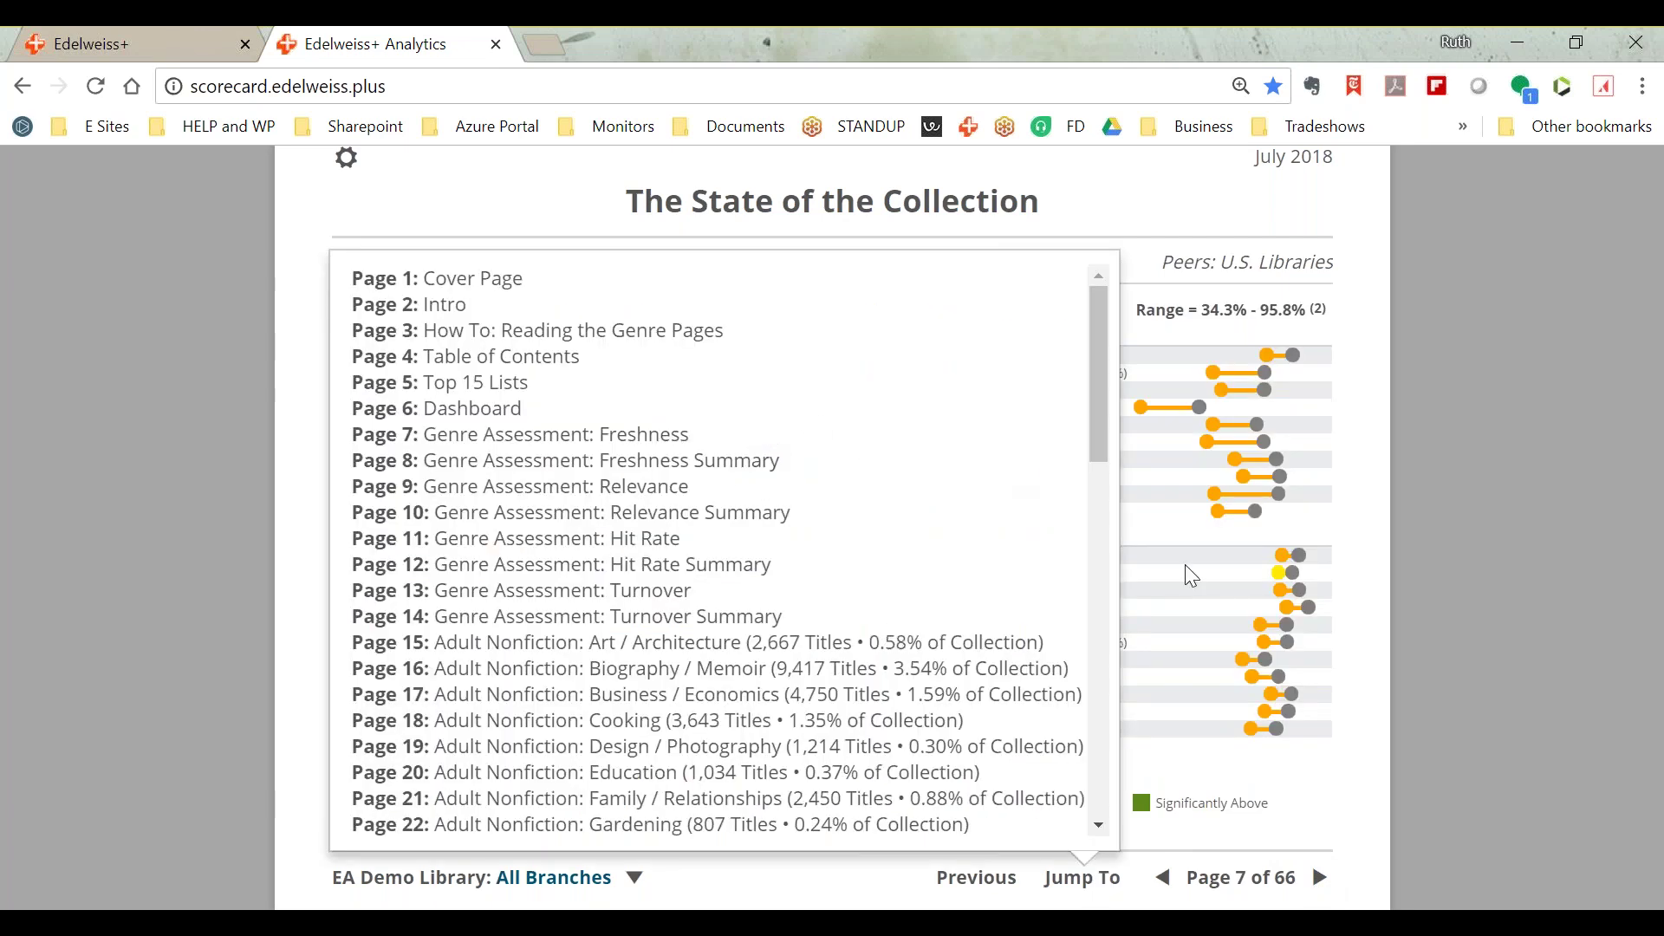
click(1355, 745)
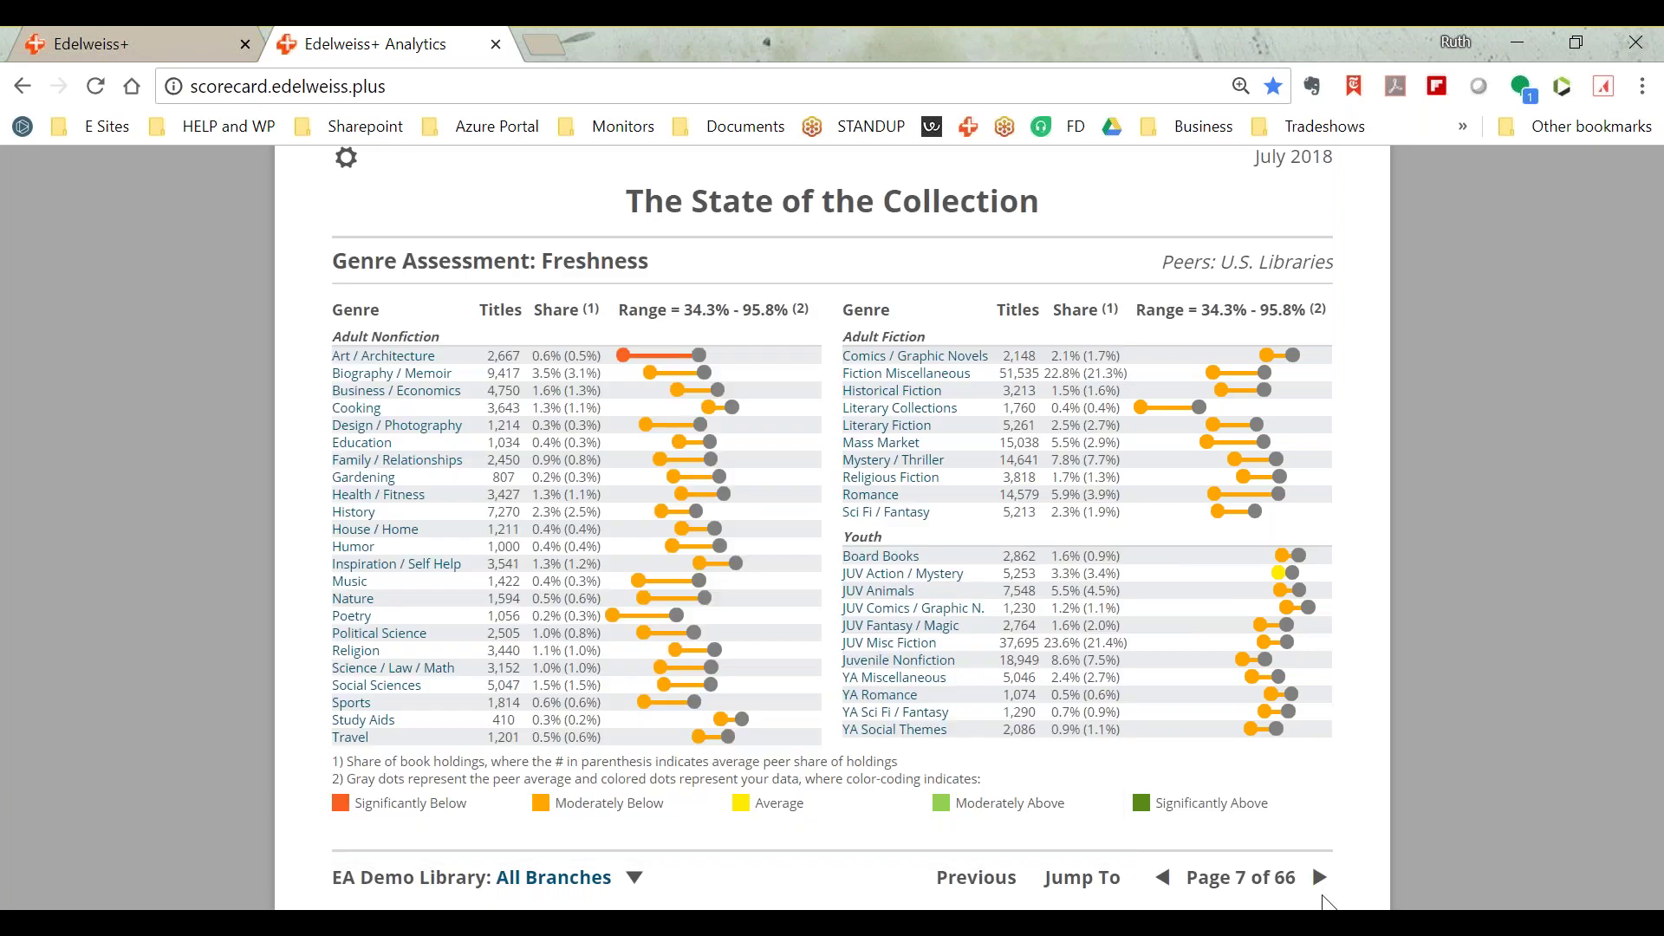
click(1072, 890)
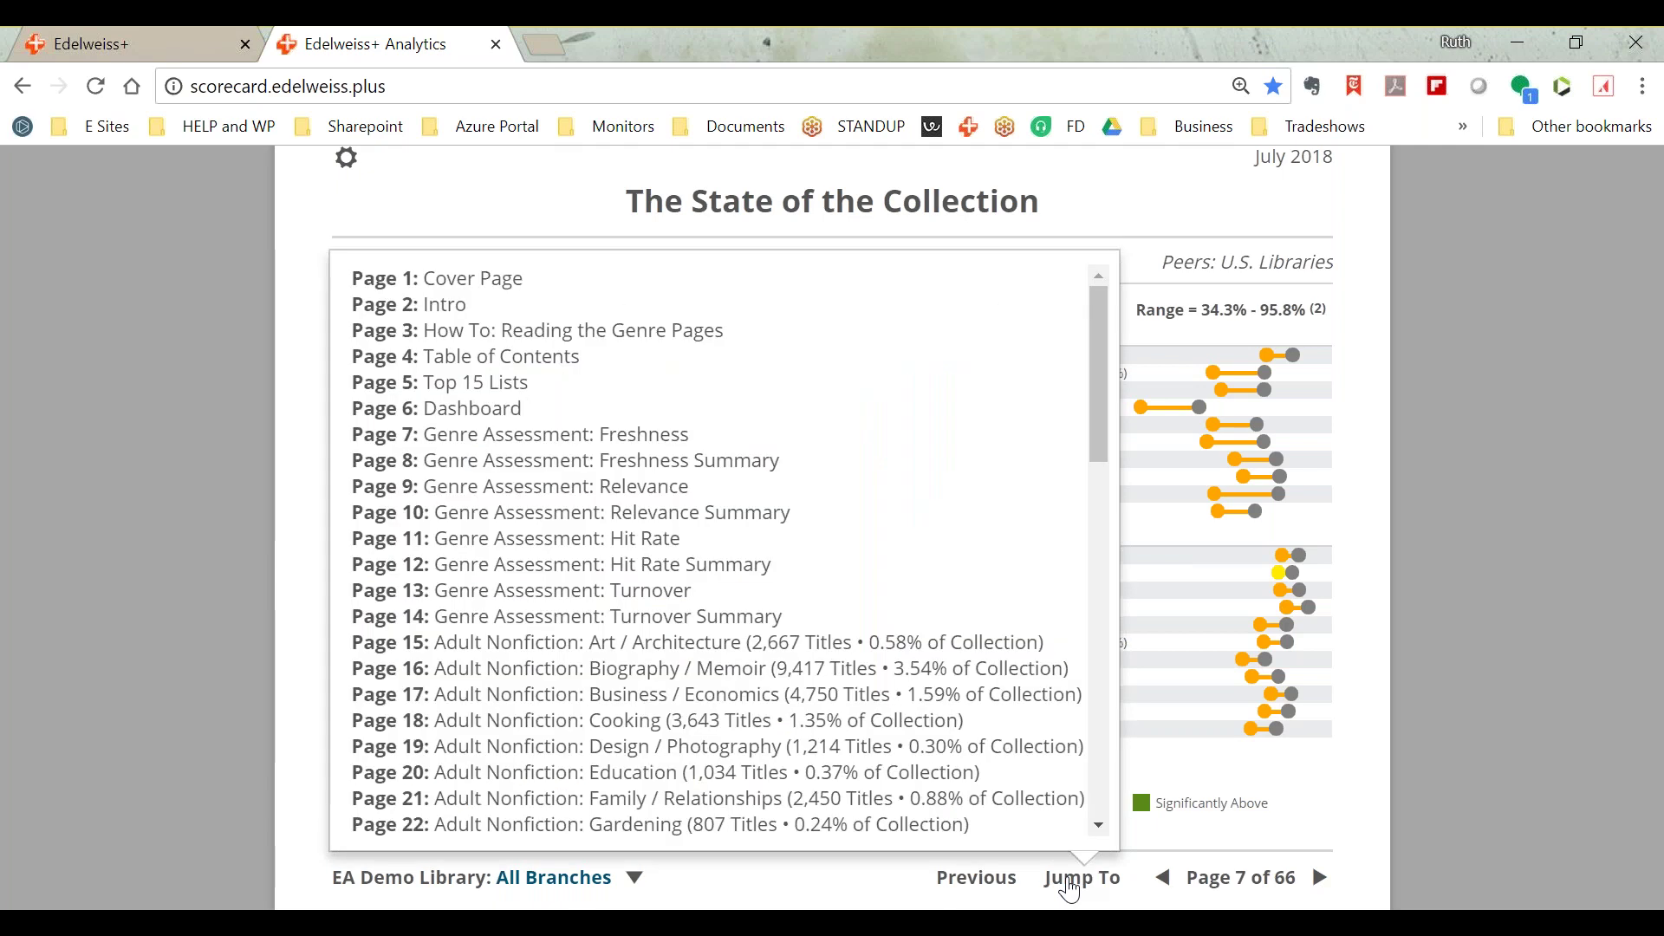
drag(1096, 452, 1055, 664)
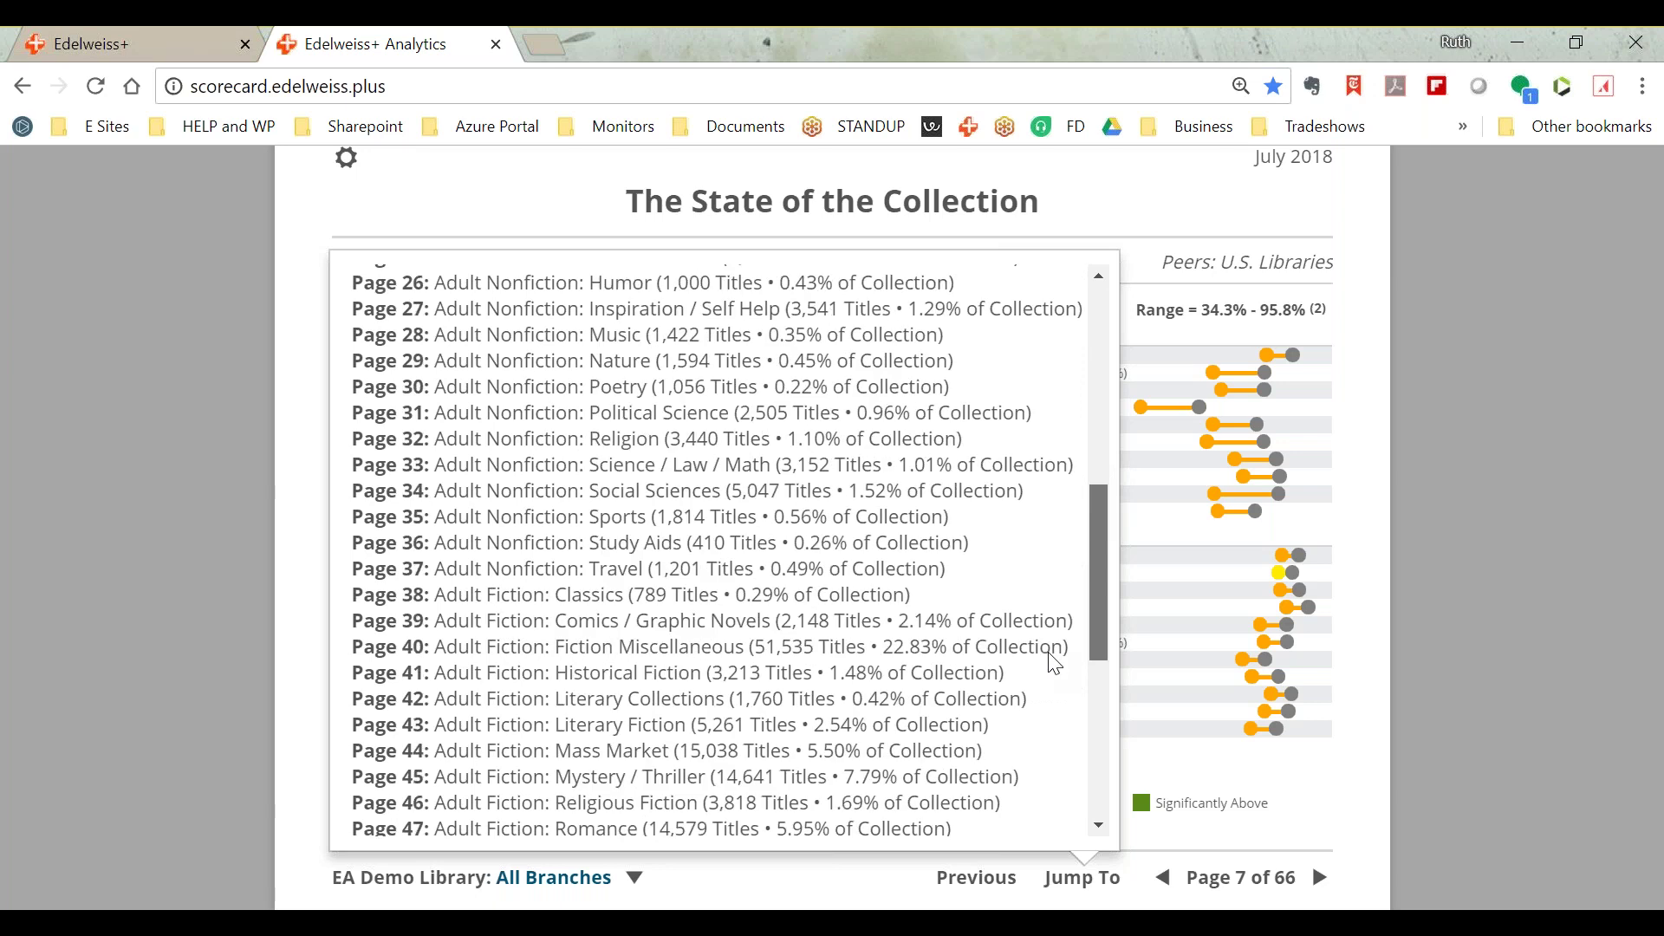
drag(1055, 664, 1047, 749)
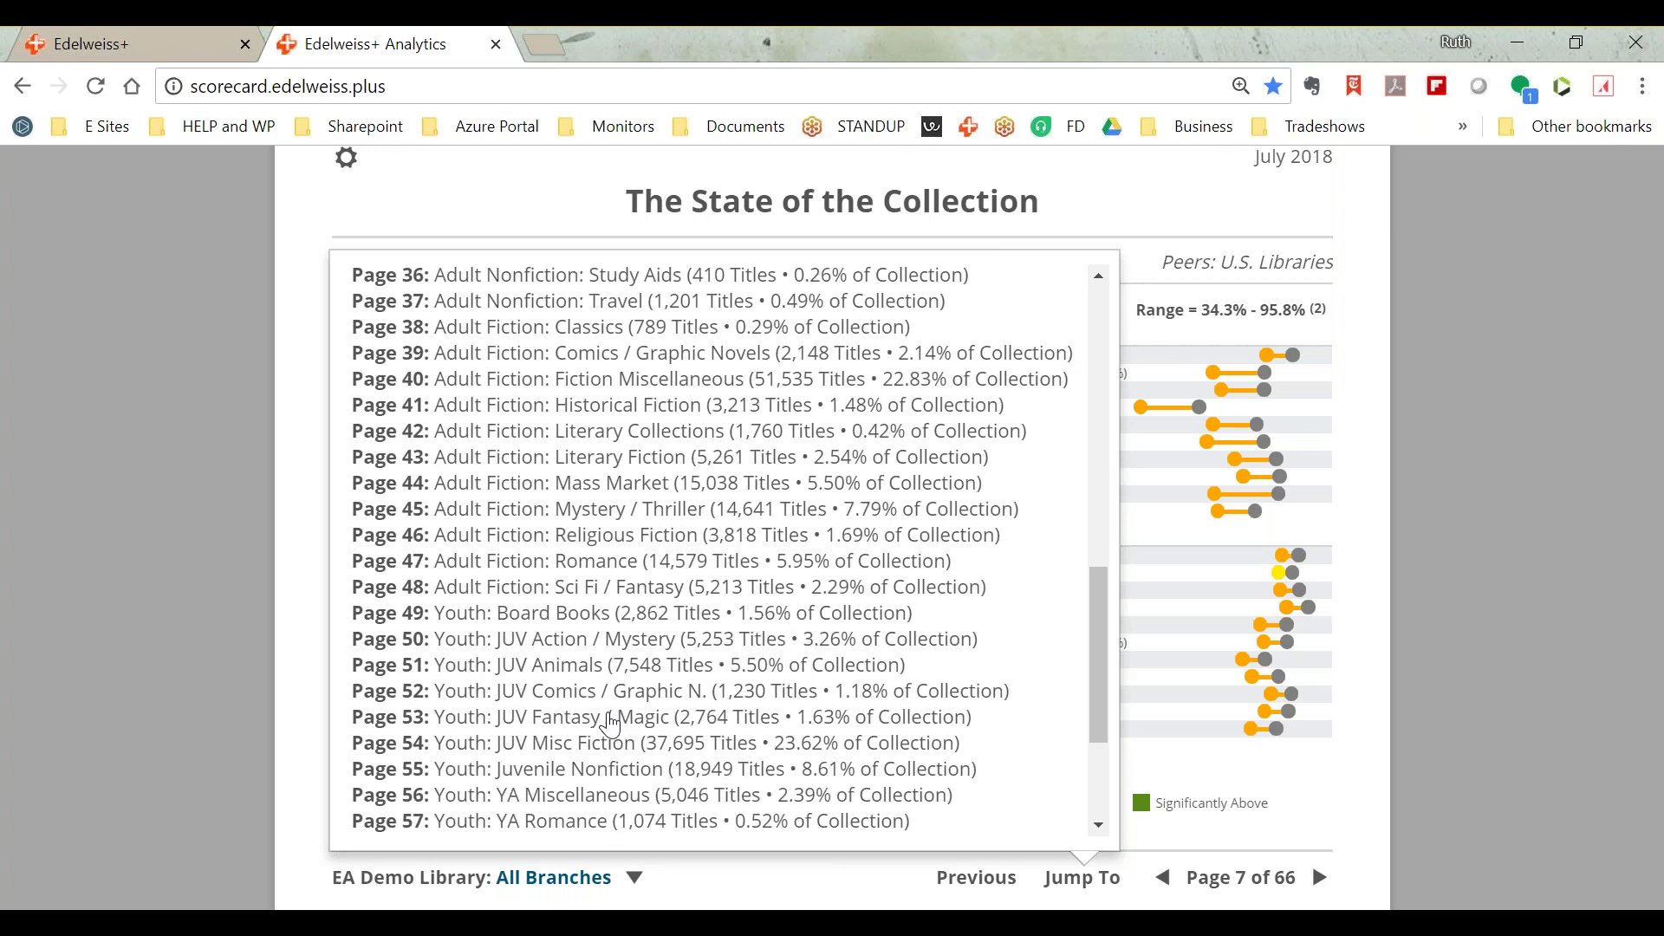
click(584, 725)
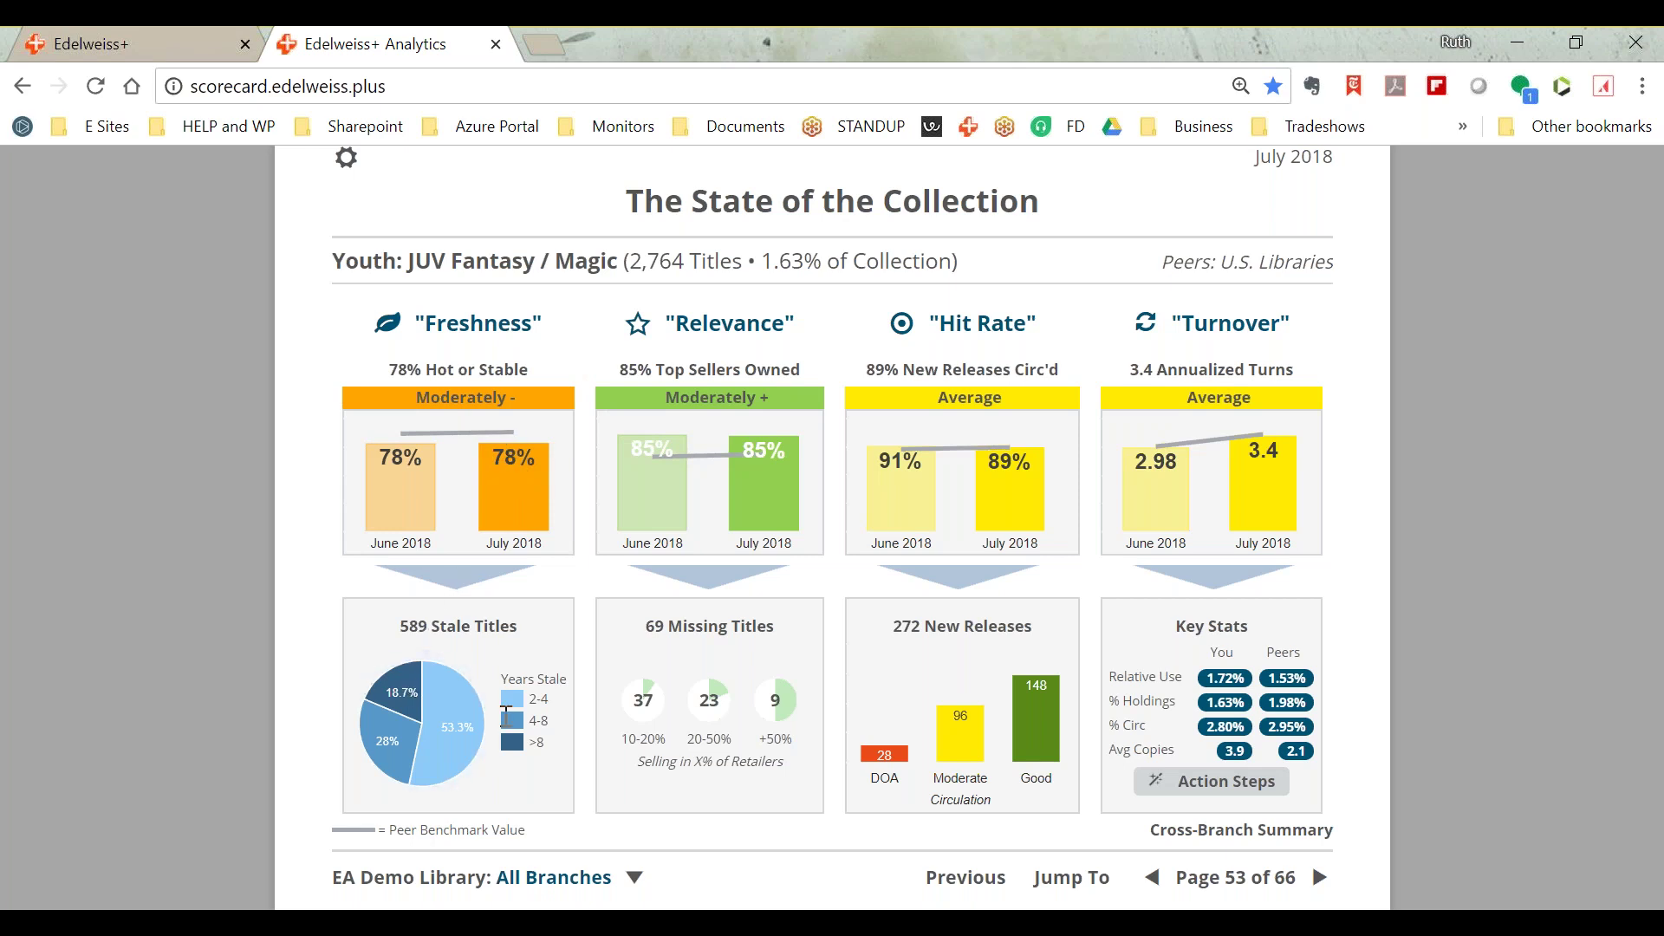
- Examine the JUV Fantasy / Magic titles stale for more than 8 years and the missing titles selling in +50% of retailers
click(415, 695)
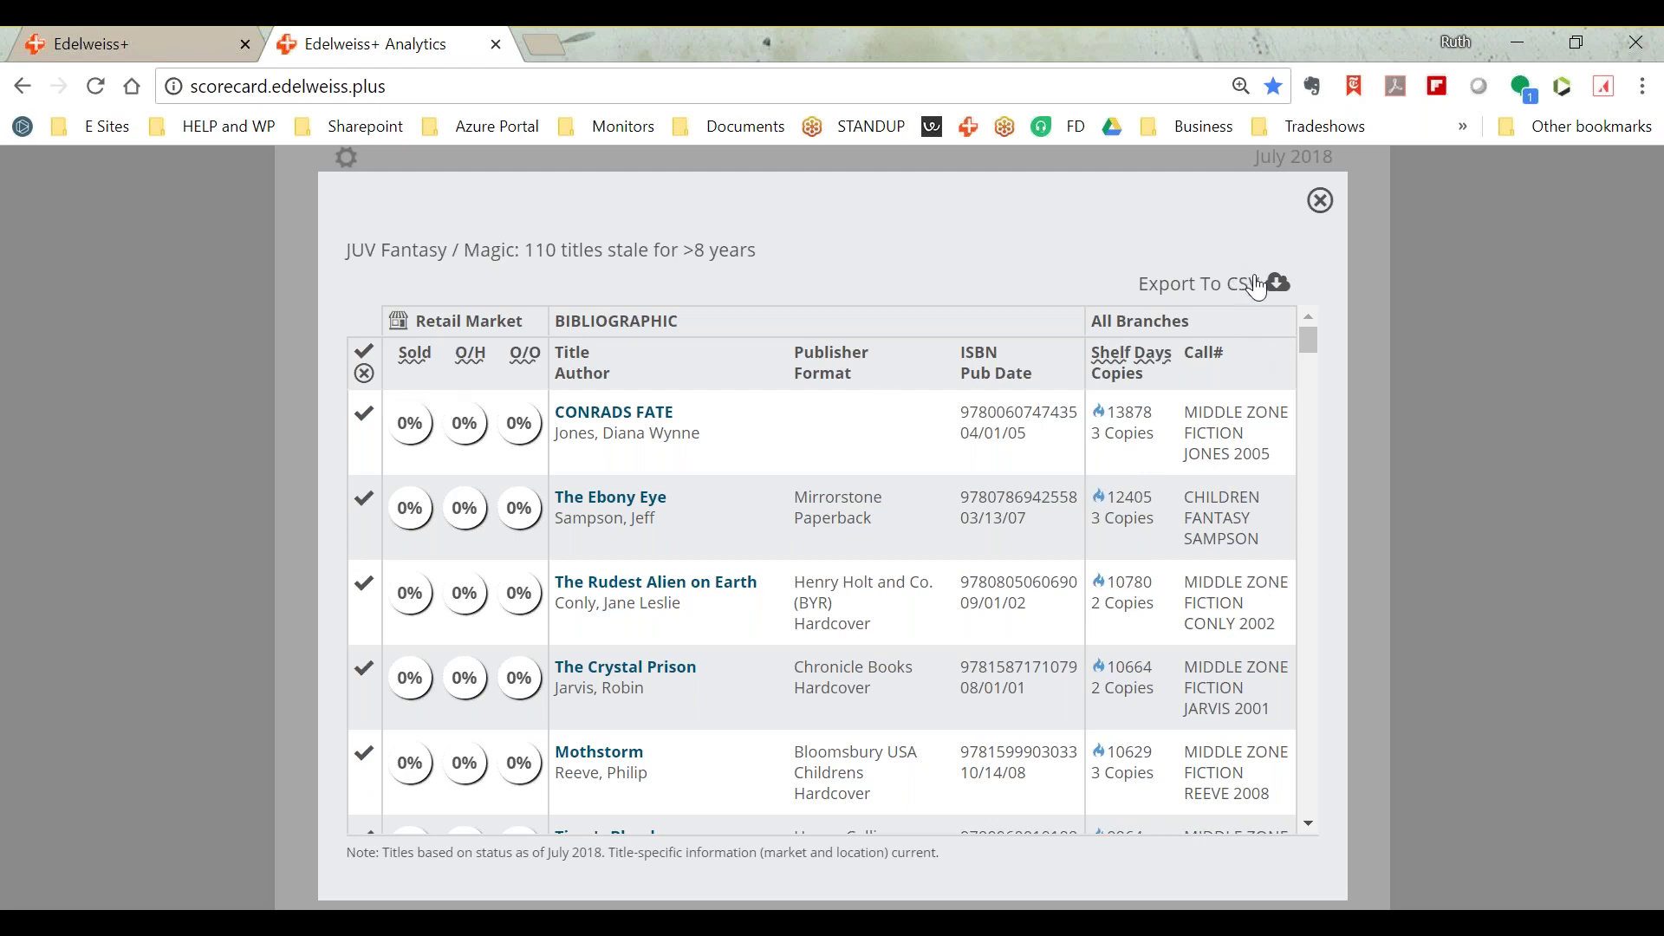
click(1321, 208)
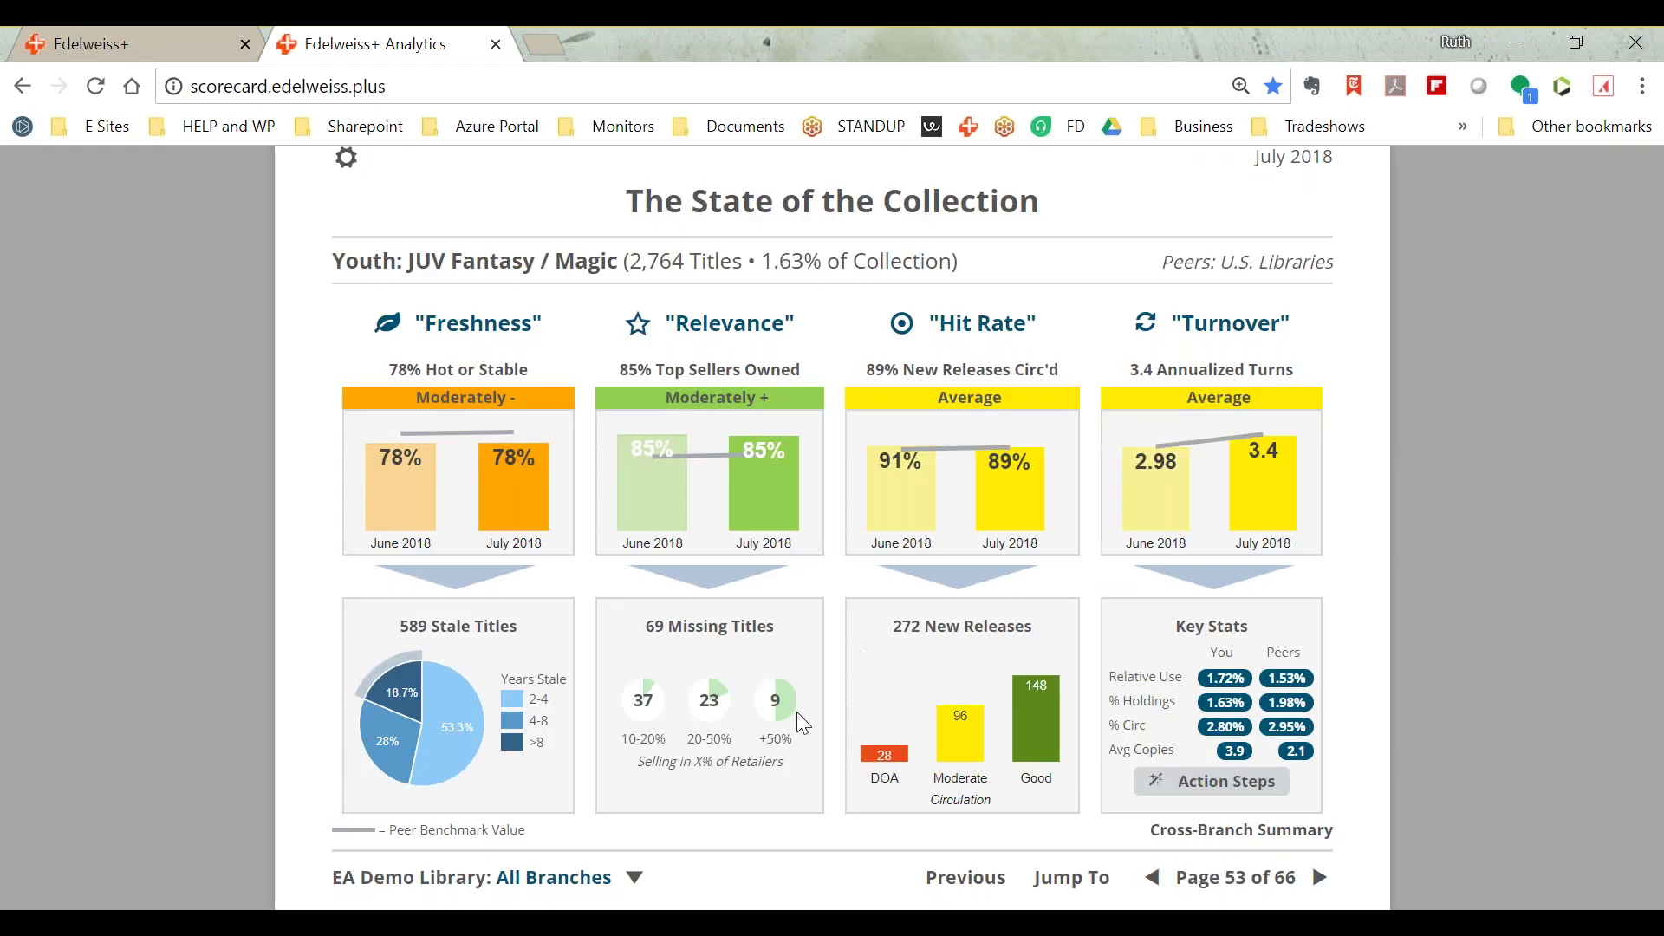
click(784, 704)
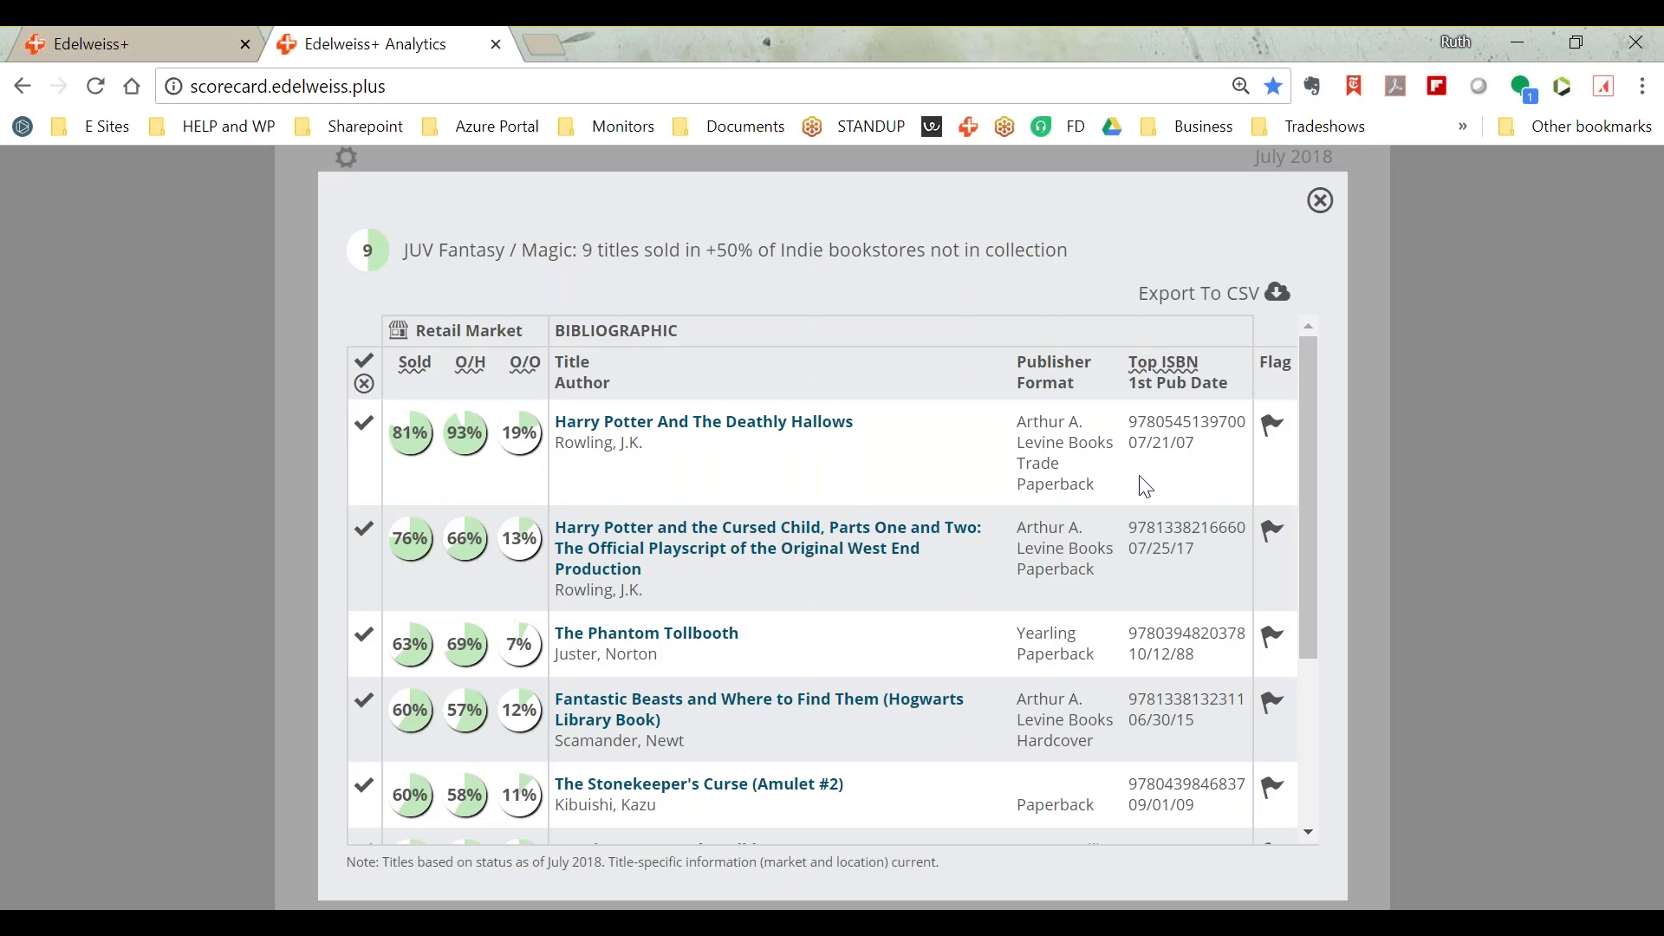
drag(1305, 510, 1290, 618)
scroll(1289, 618, down, 2)
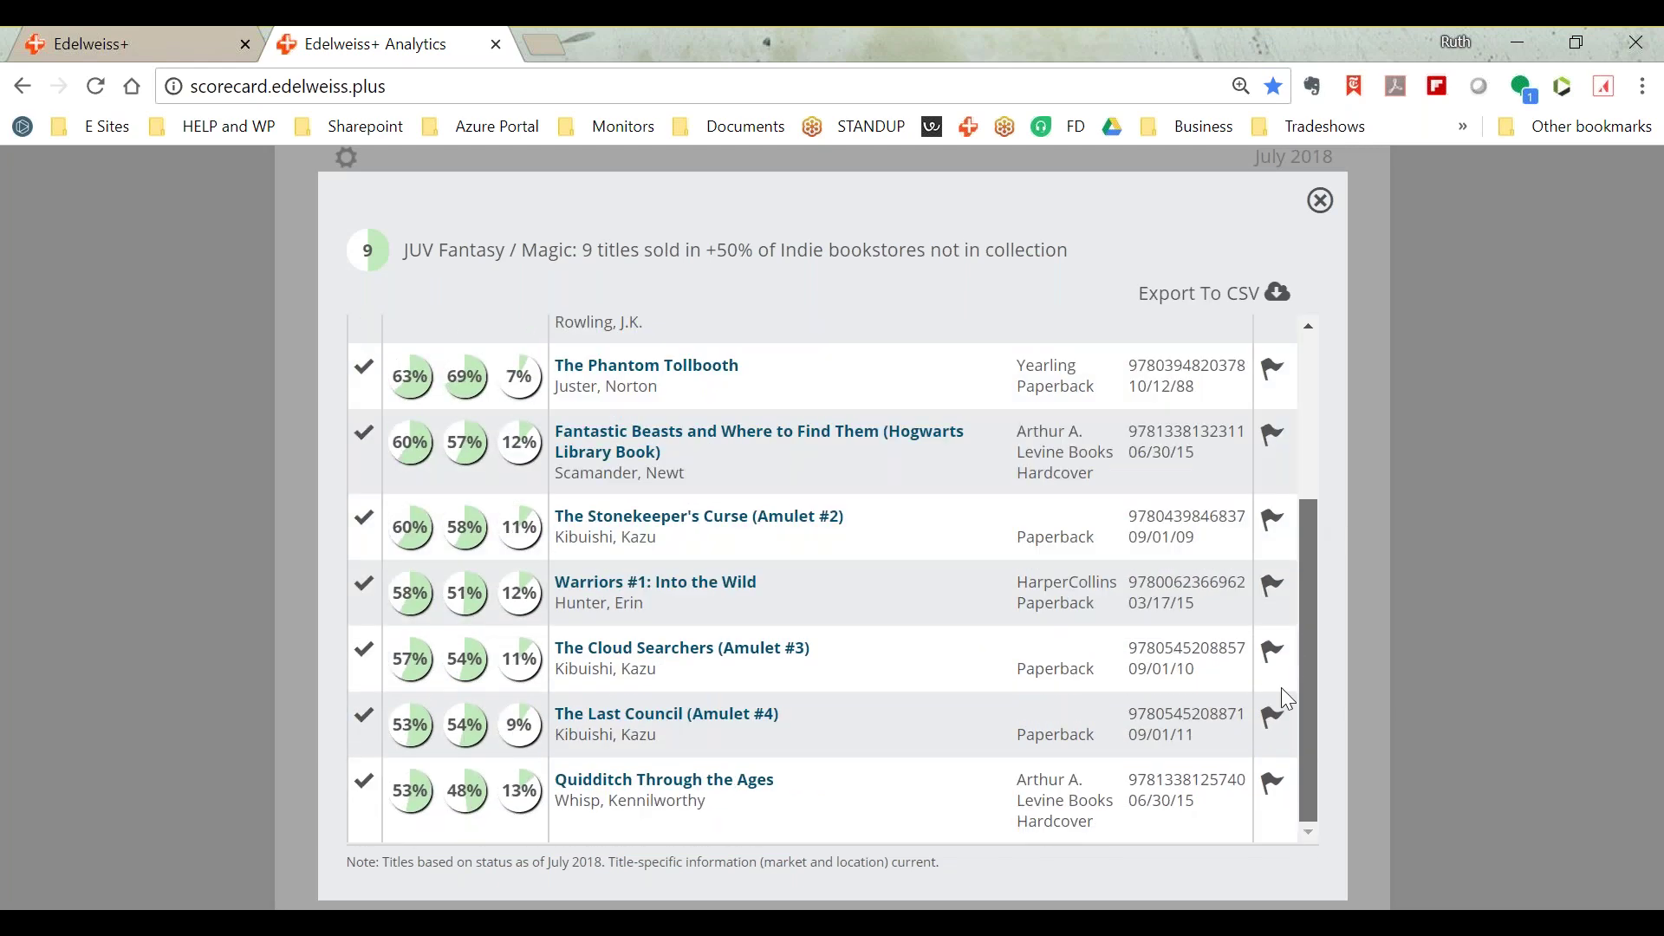
scroll(1289, 622, up, 5)
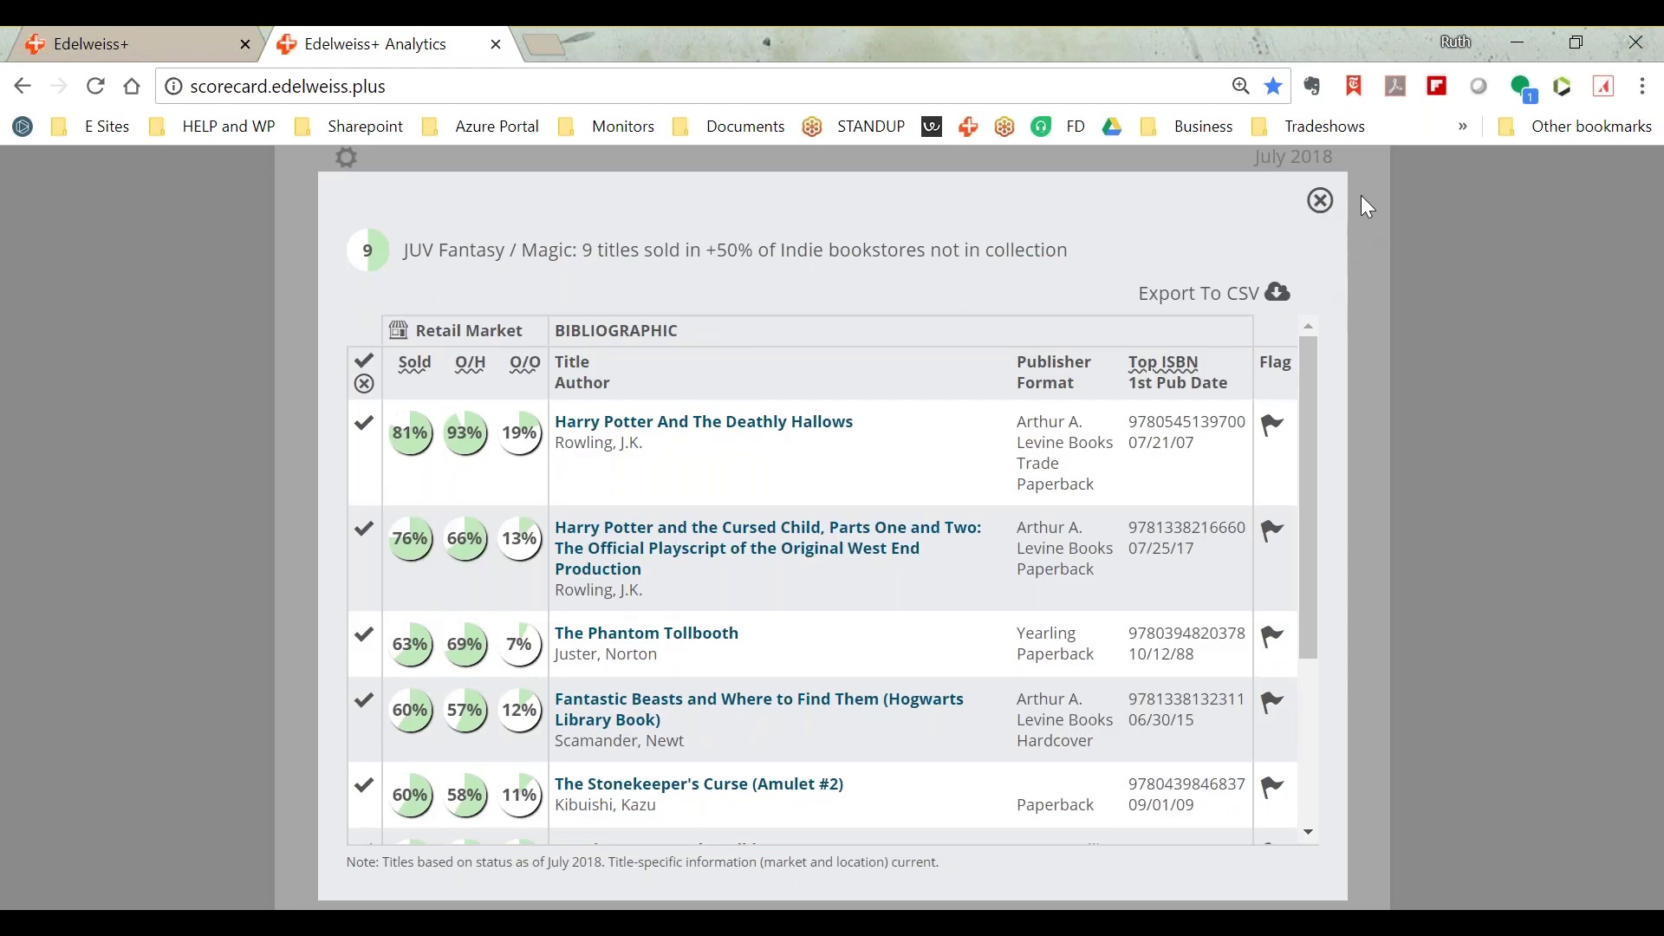
click(1320, 200)
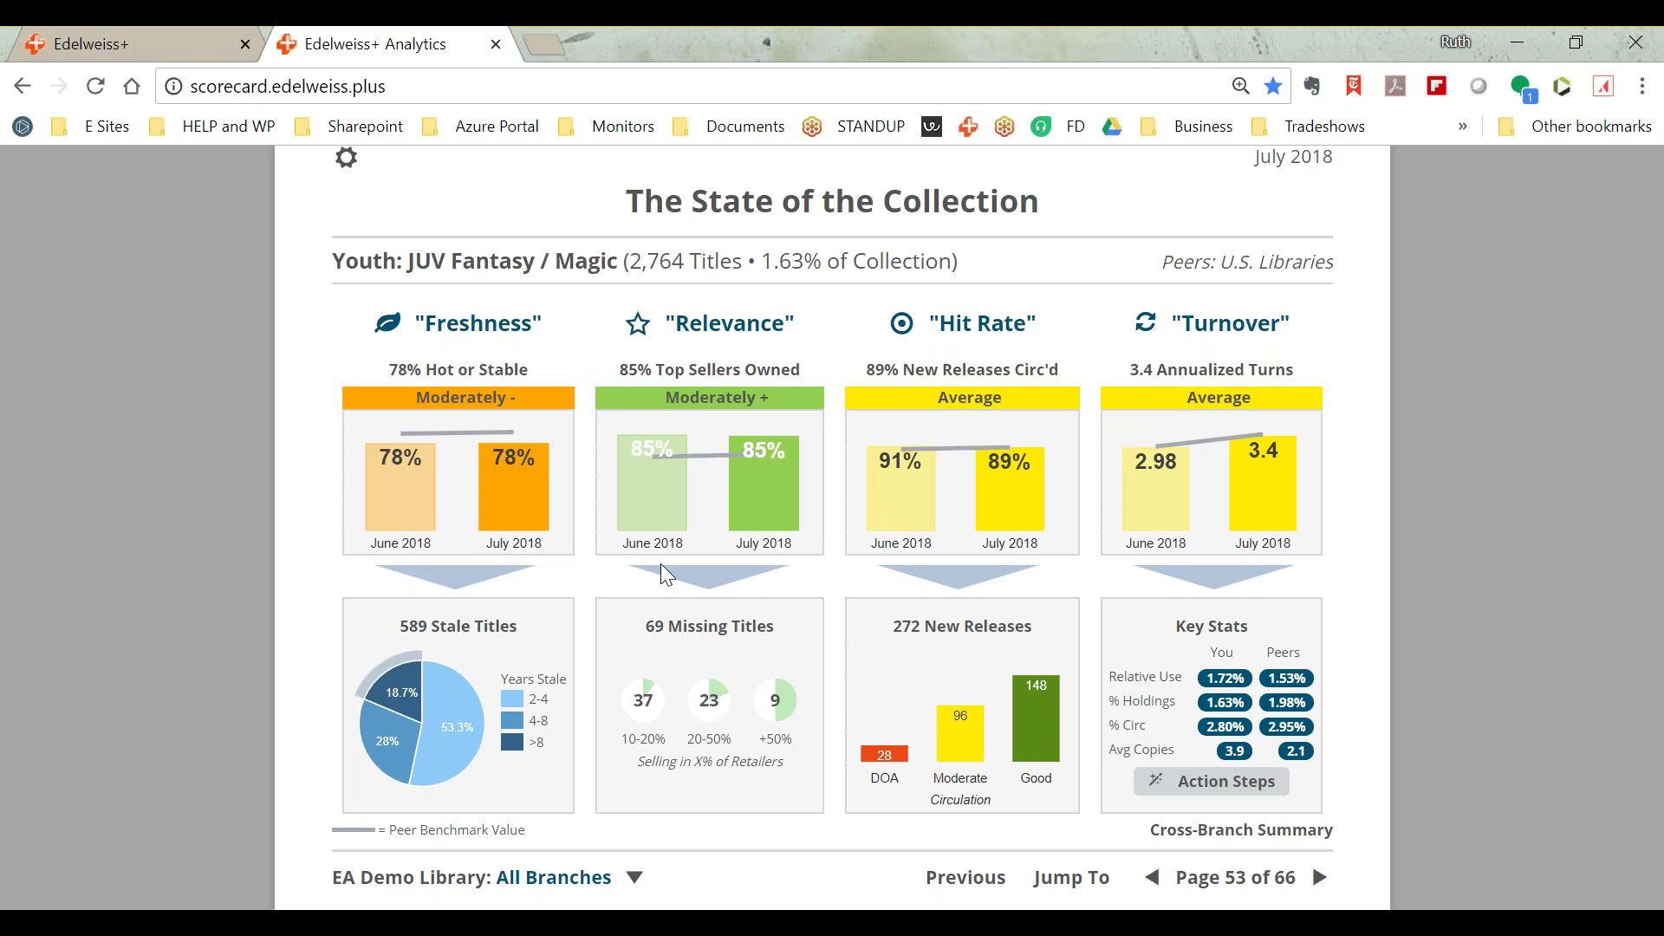
- View the Cross-Branch Summary for the JUV Fantasy / Magic genre and close it
click(1240, 835)
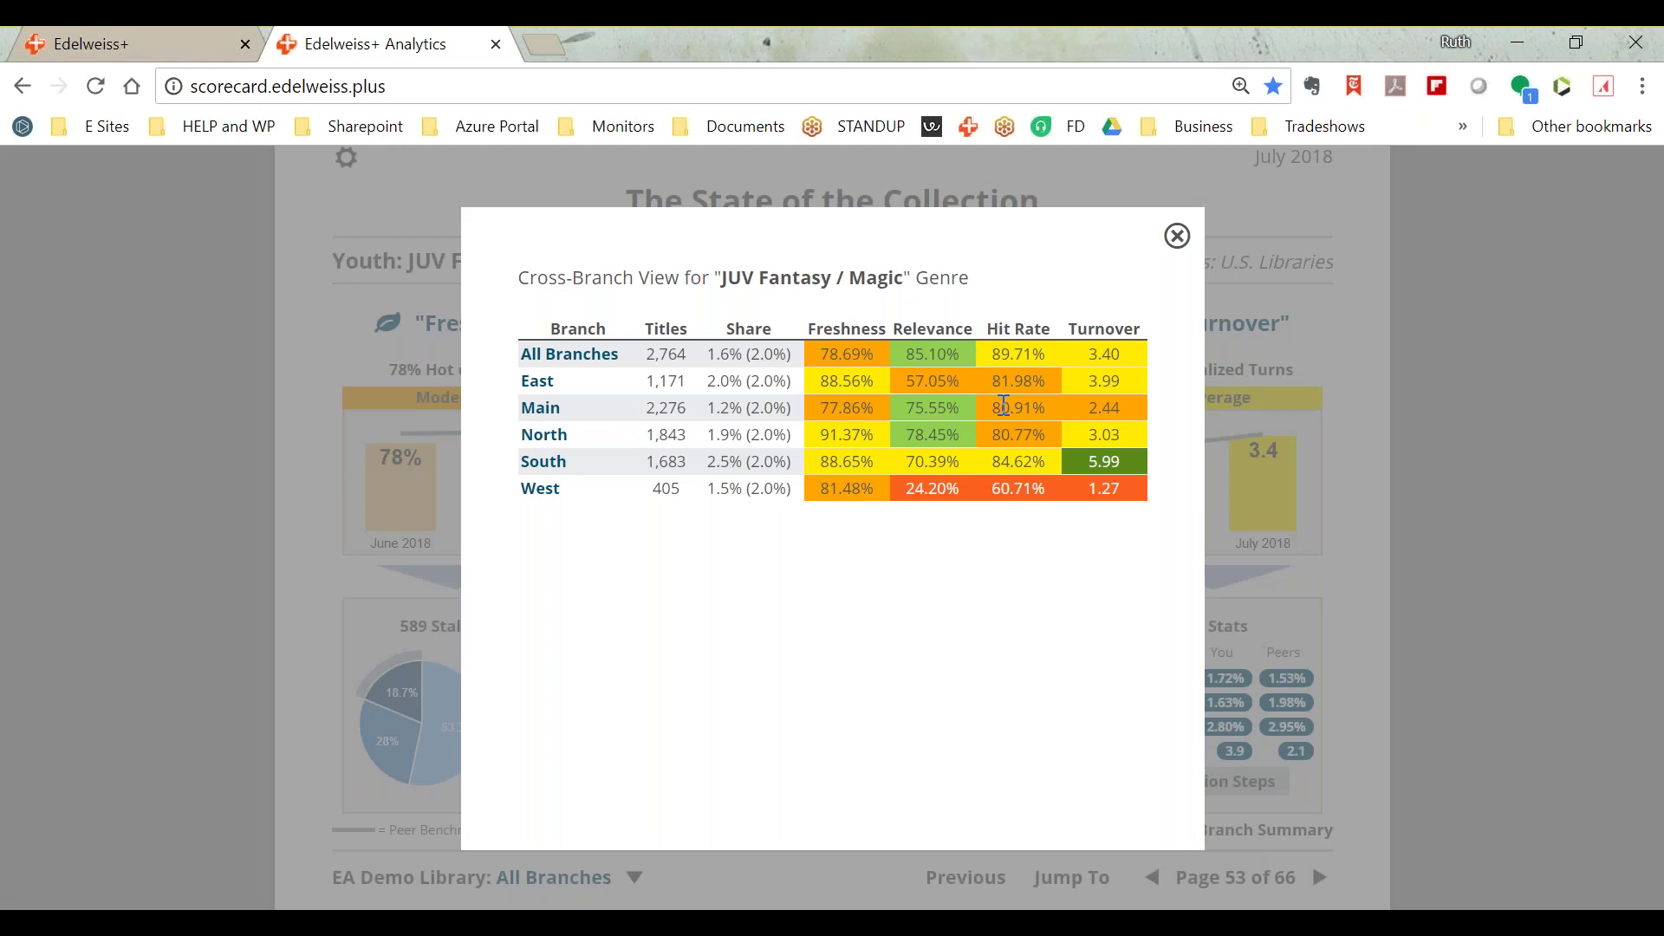
click(1178, 245)
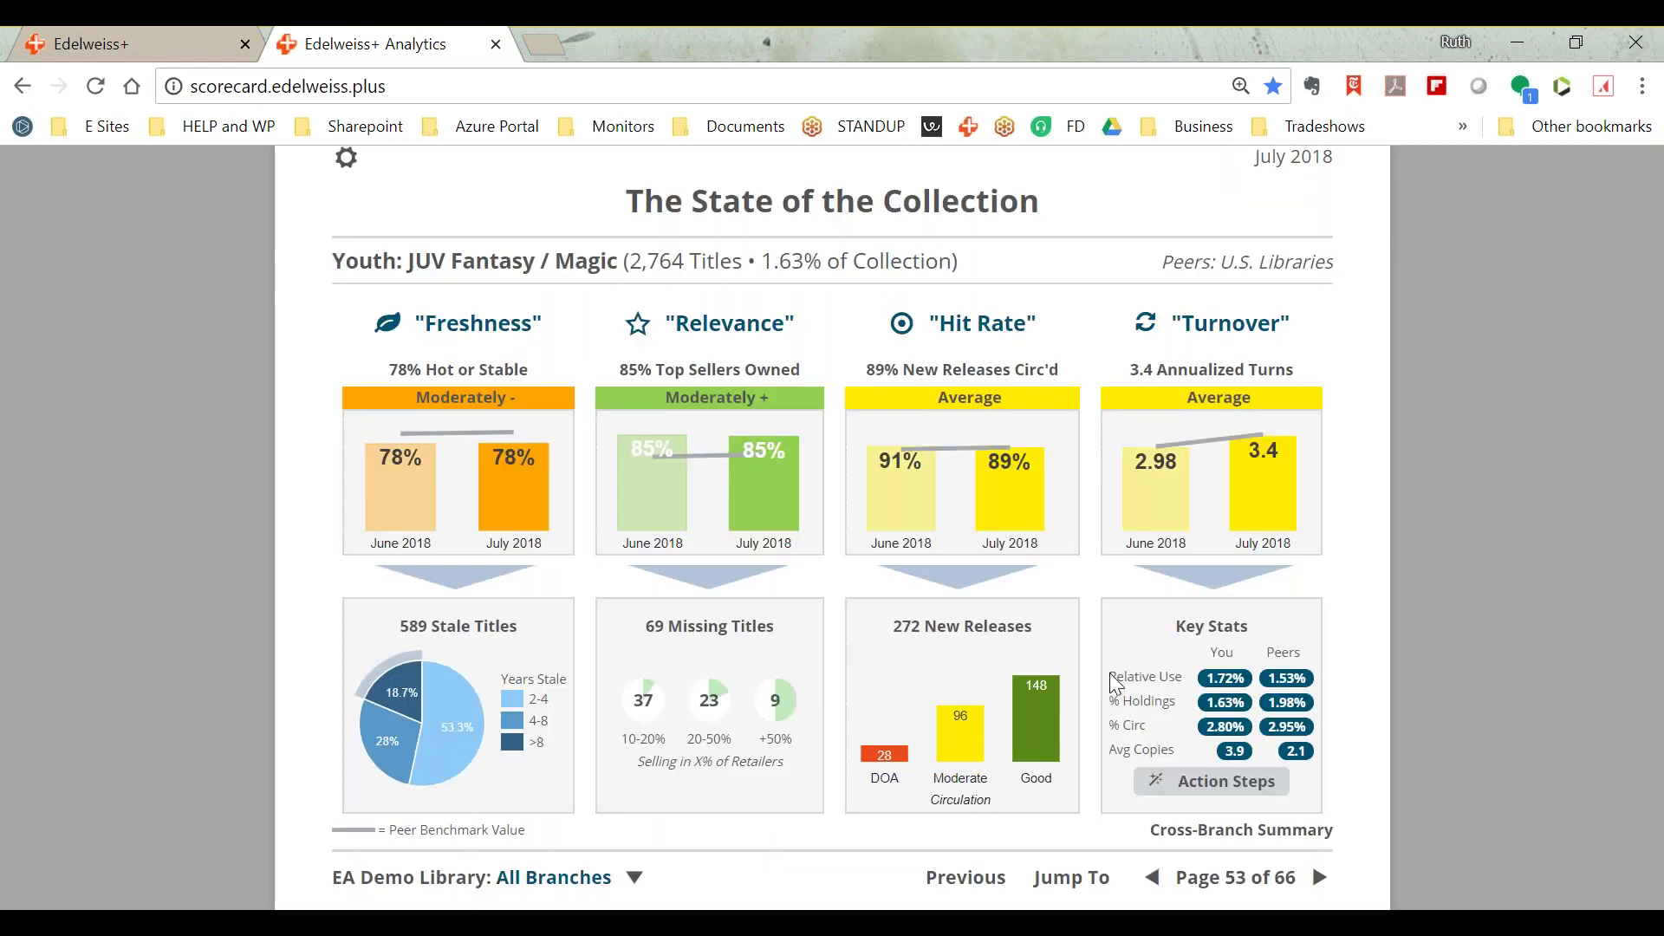
- Jump to the report's Table of Contents and go back from there to the cover page
click(1068, 884)
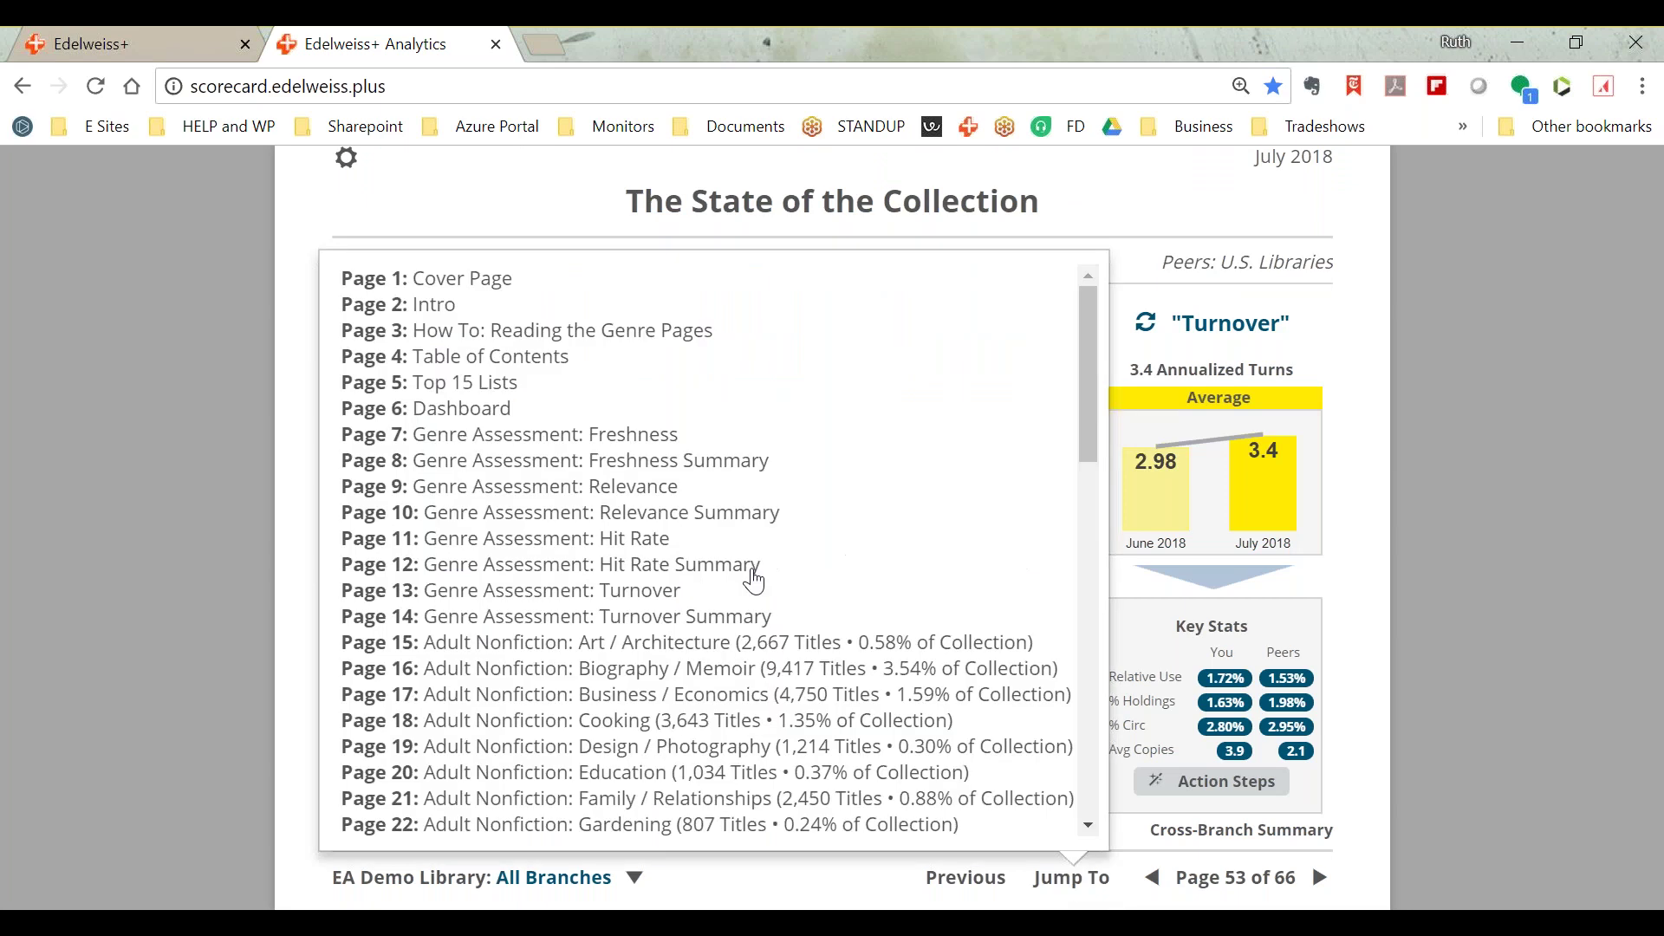
click(531, 354)
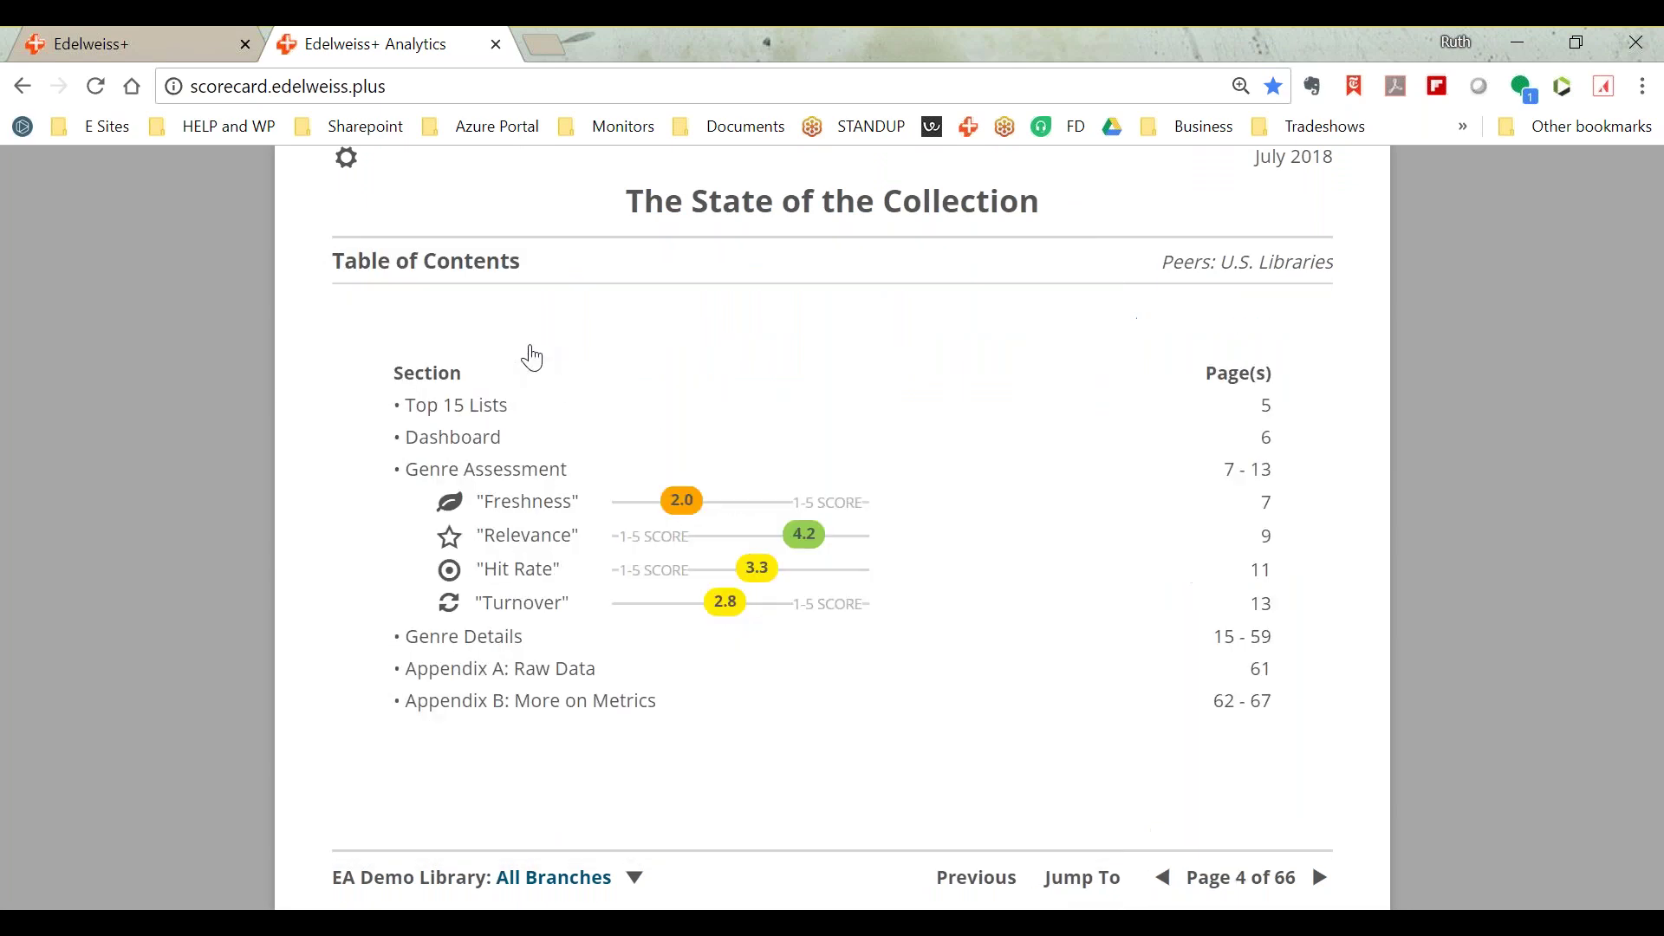
click(709, 454)
key(Left)
key(Left)
key(Left)
key(Left)
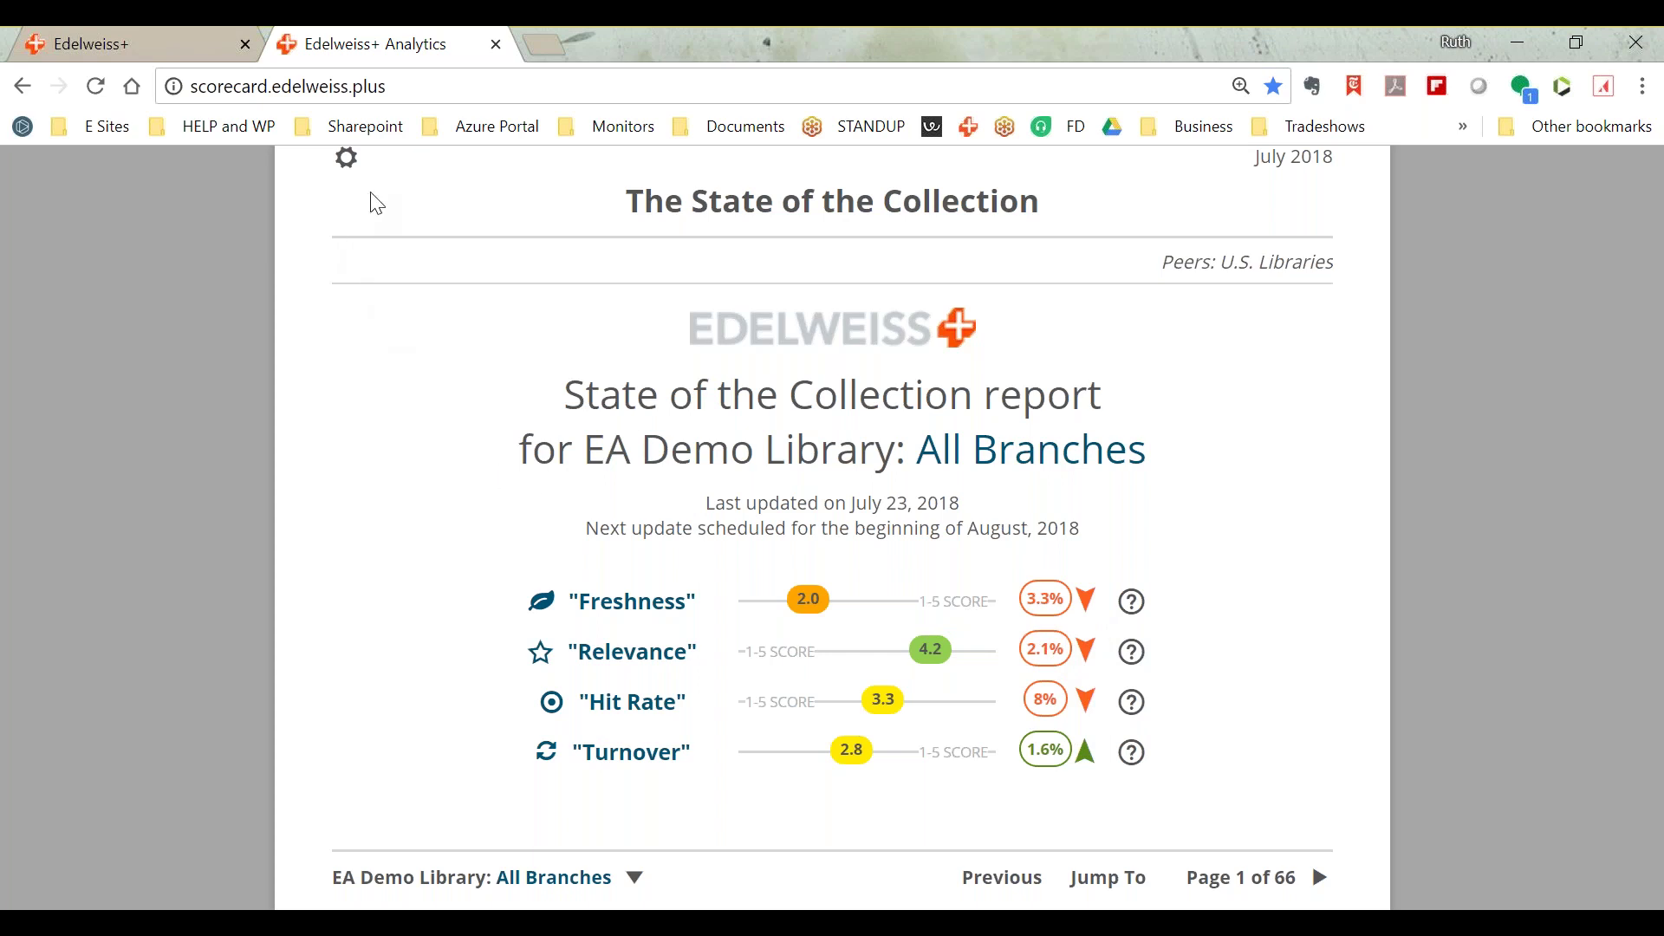
- Look over the report's PDF and previous-period options and the list of library branches, closing each without choosing an entry
click(345, 167)
click(345, 167)
click(347, 159)
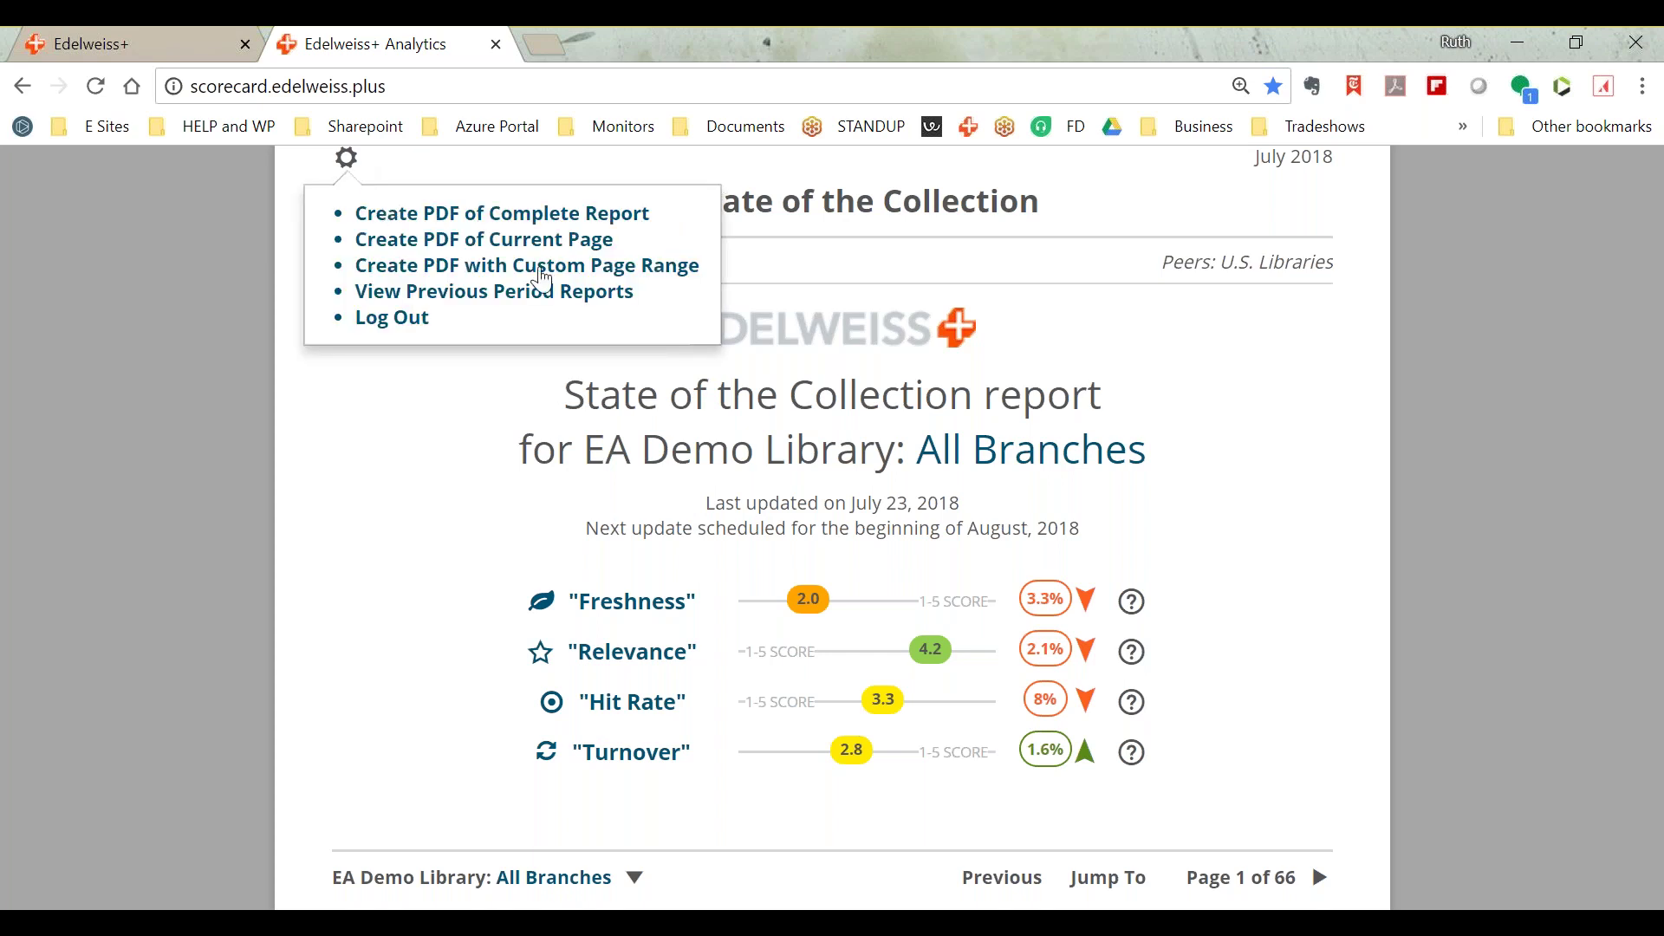
click(456, 423)
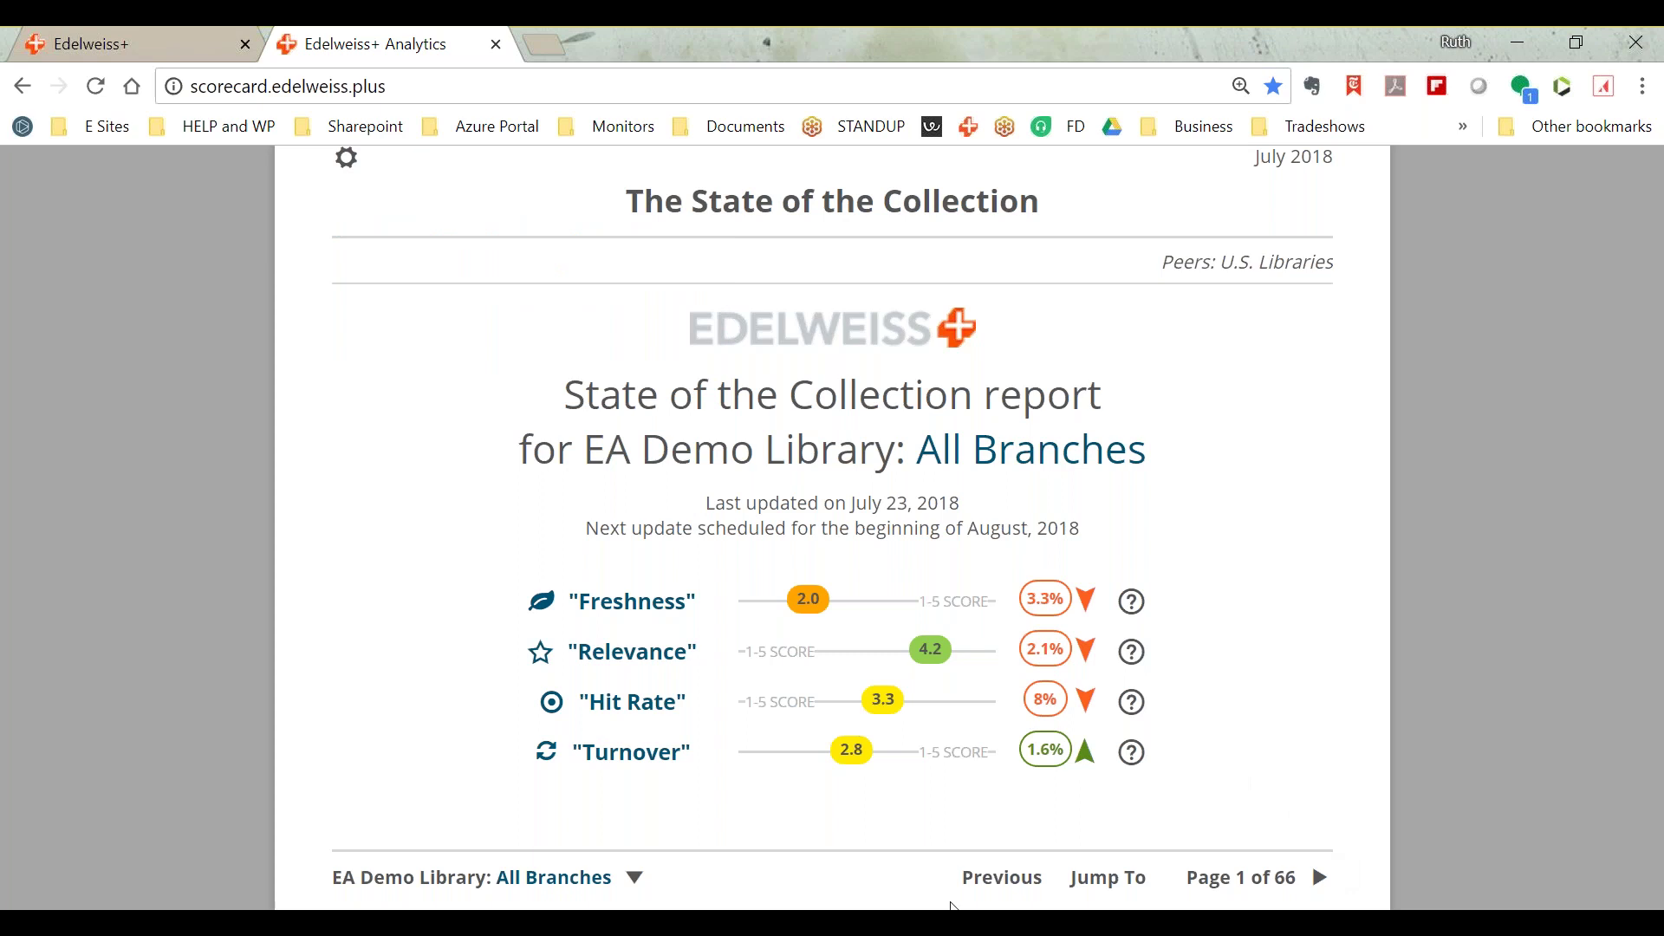
click(635, 895)
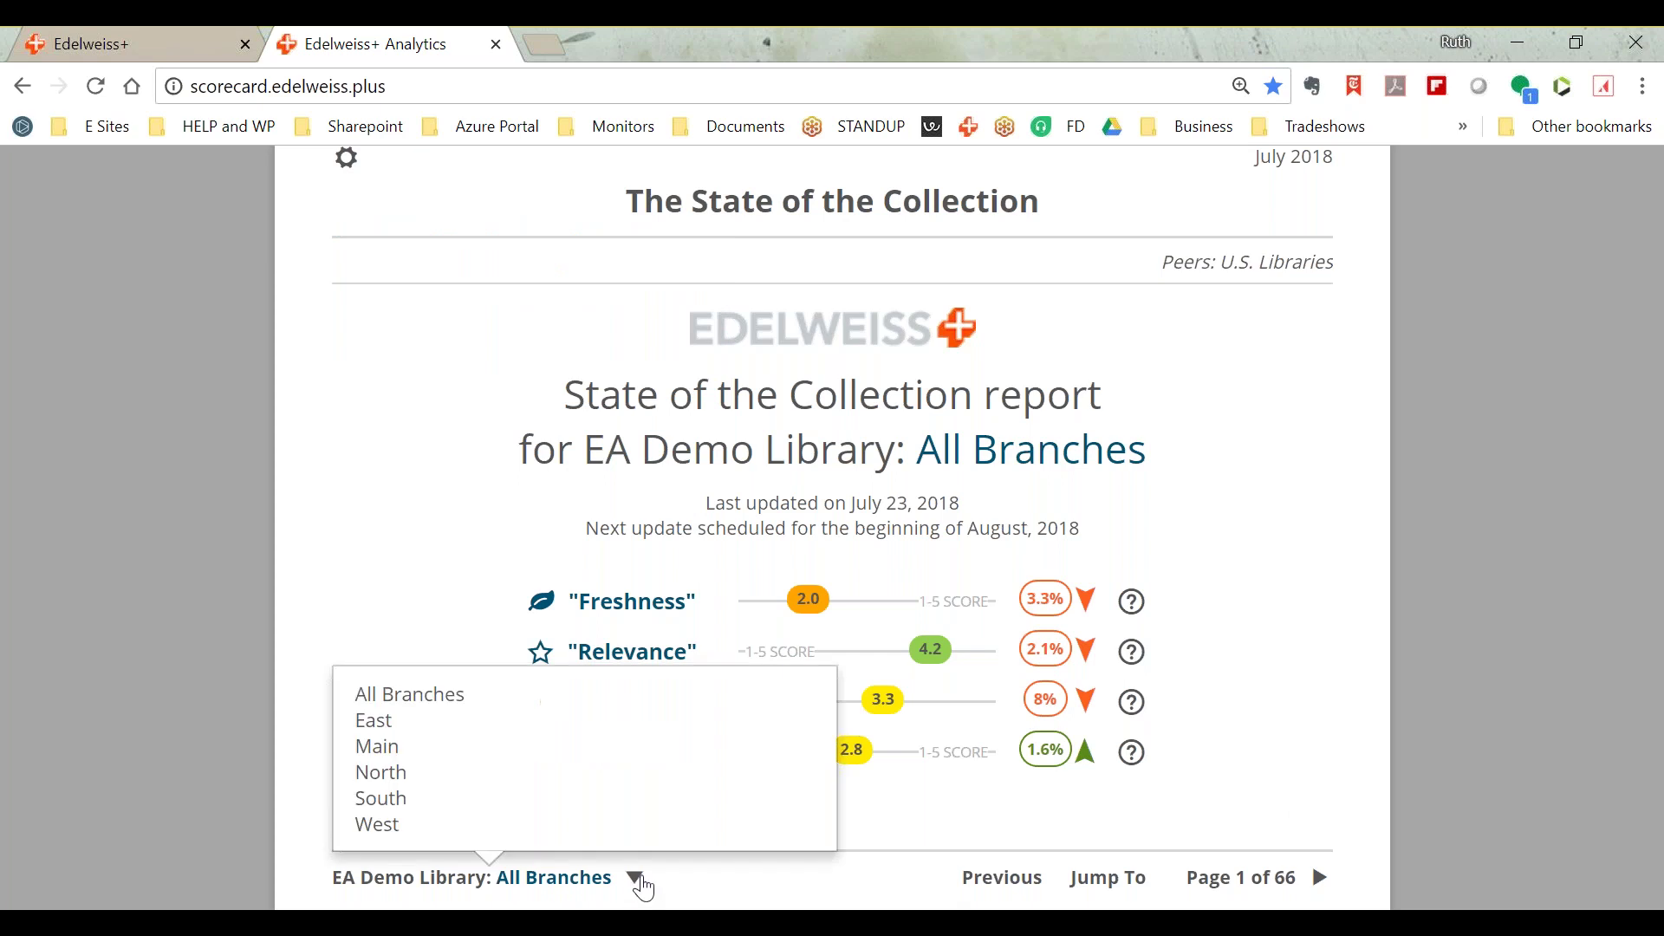
click(672, 877)
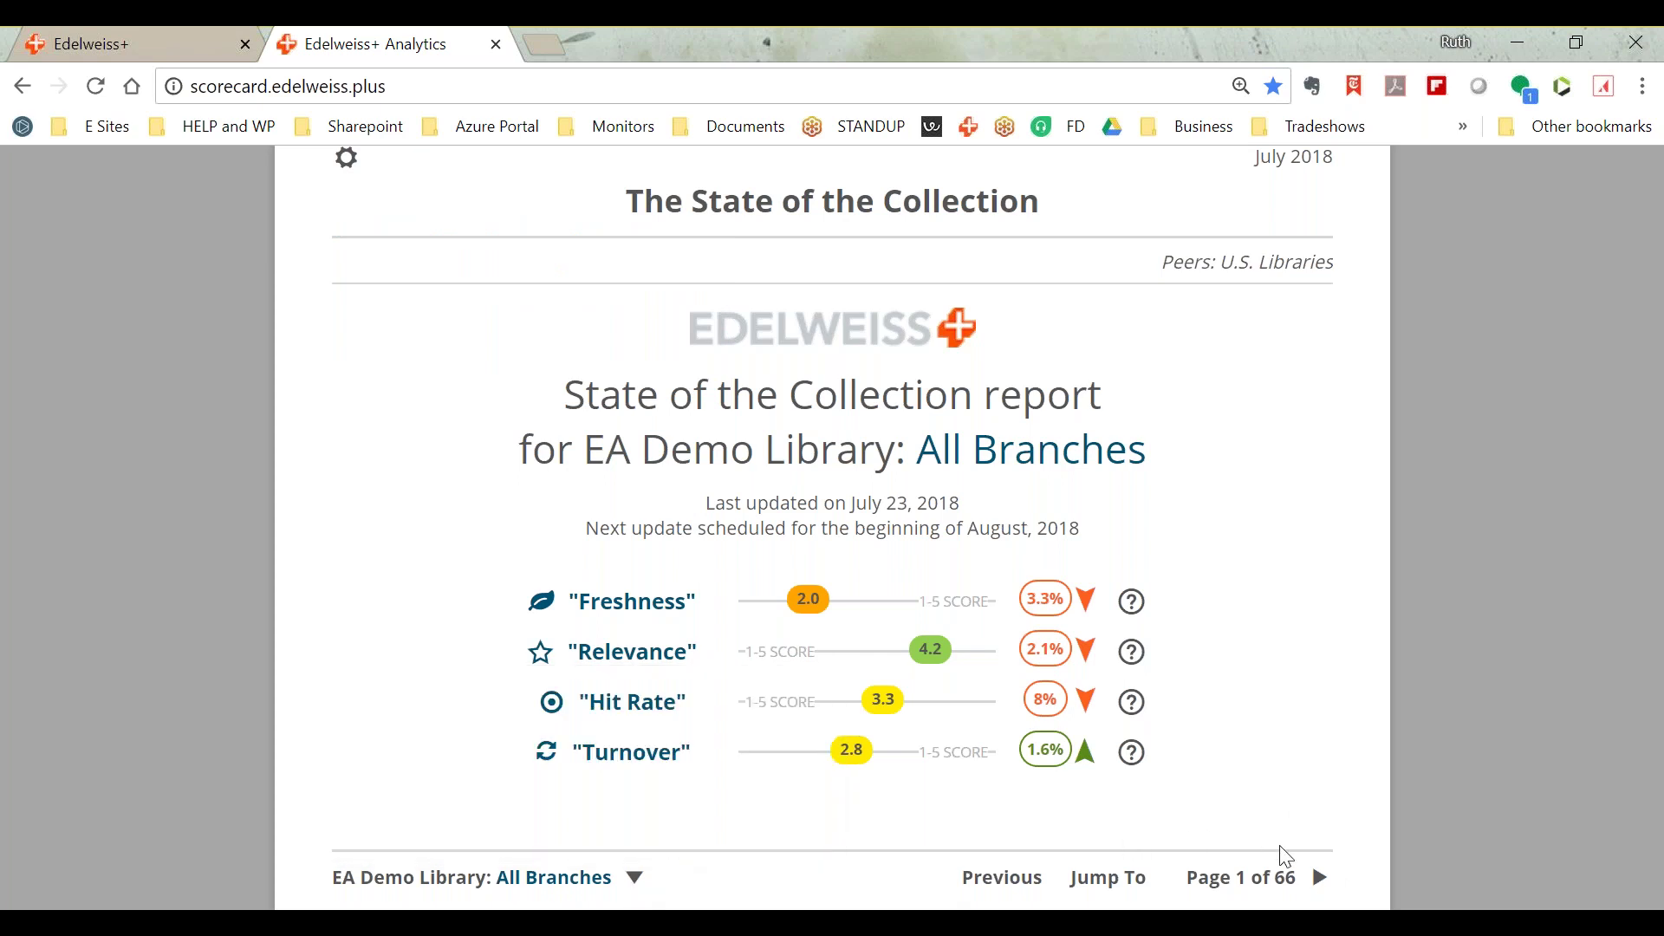
- Advance from the cover page to the Top 15 Lists on page 5
click(1321, 878)
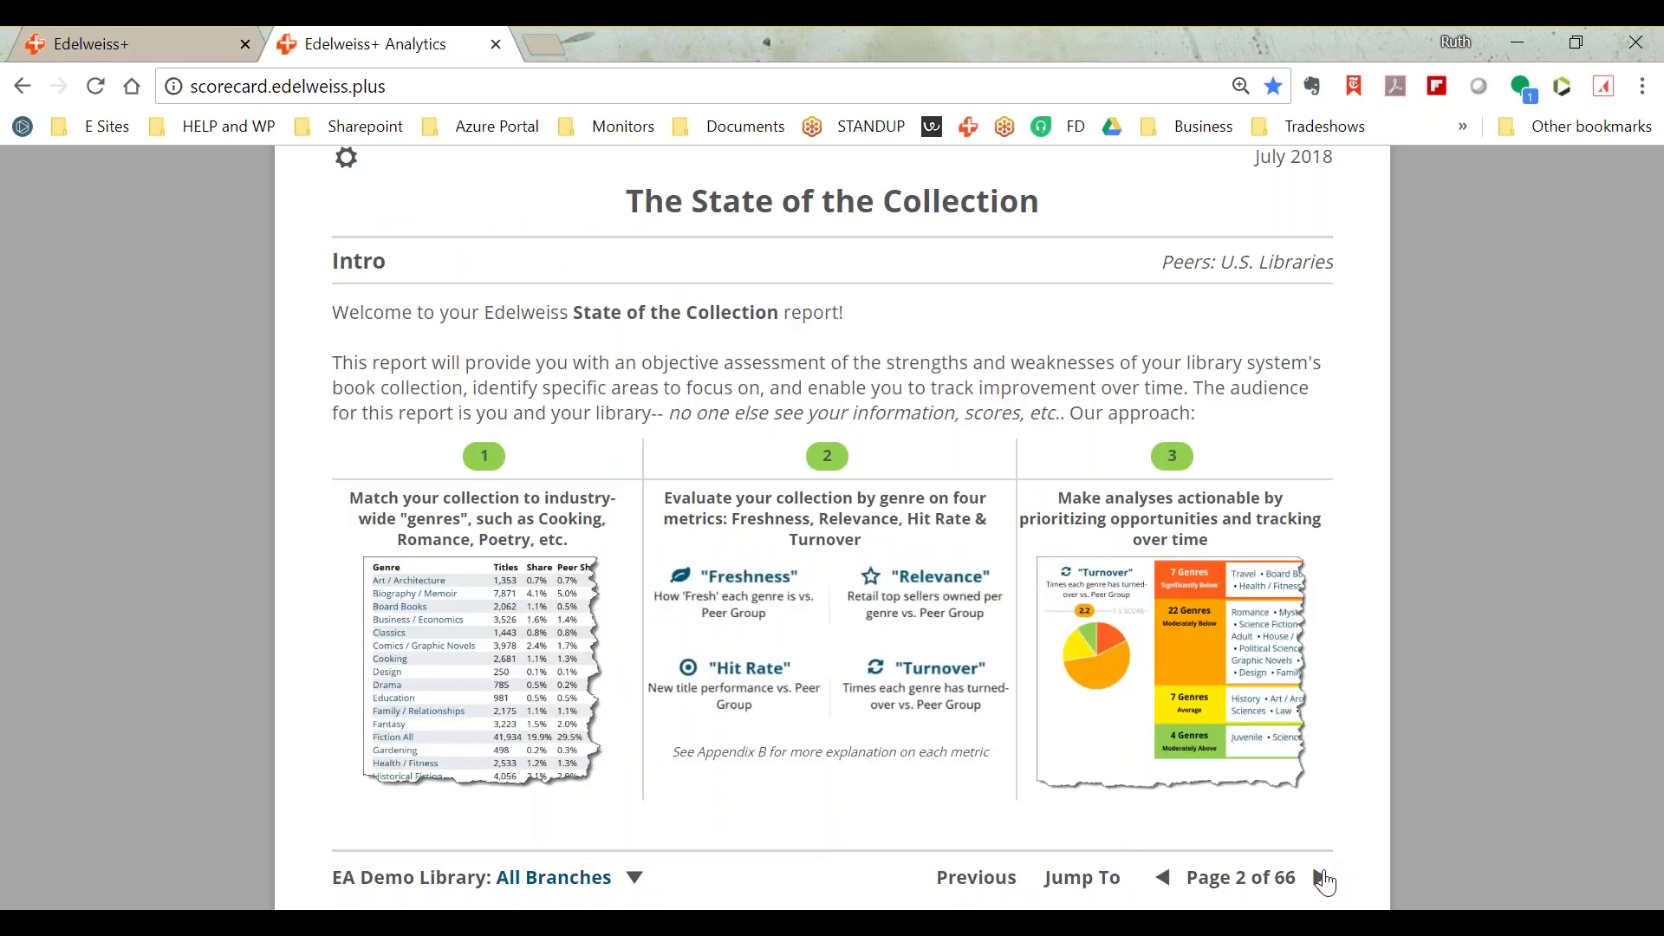
click(1322, 879)
click(1324, 879)
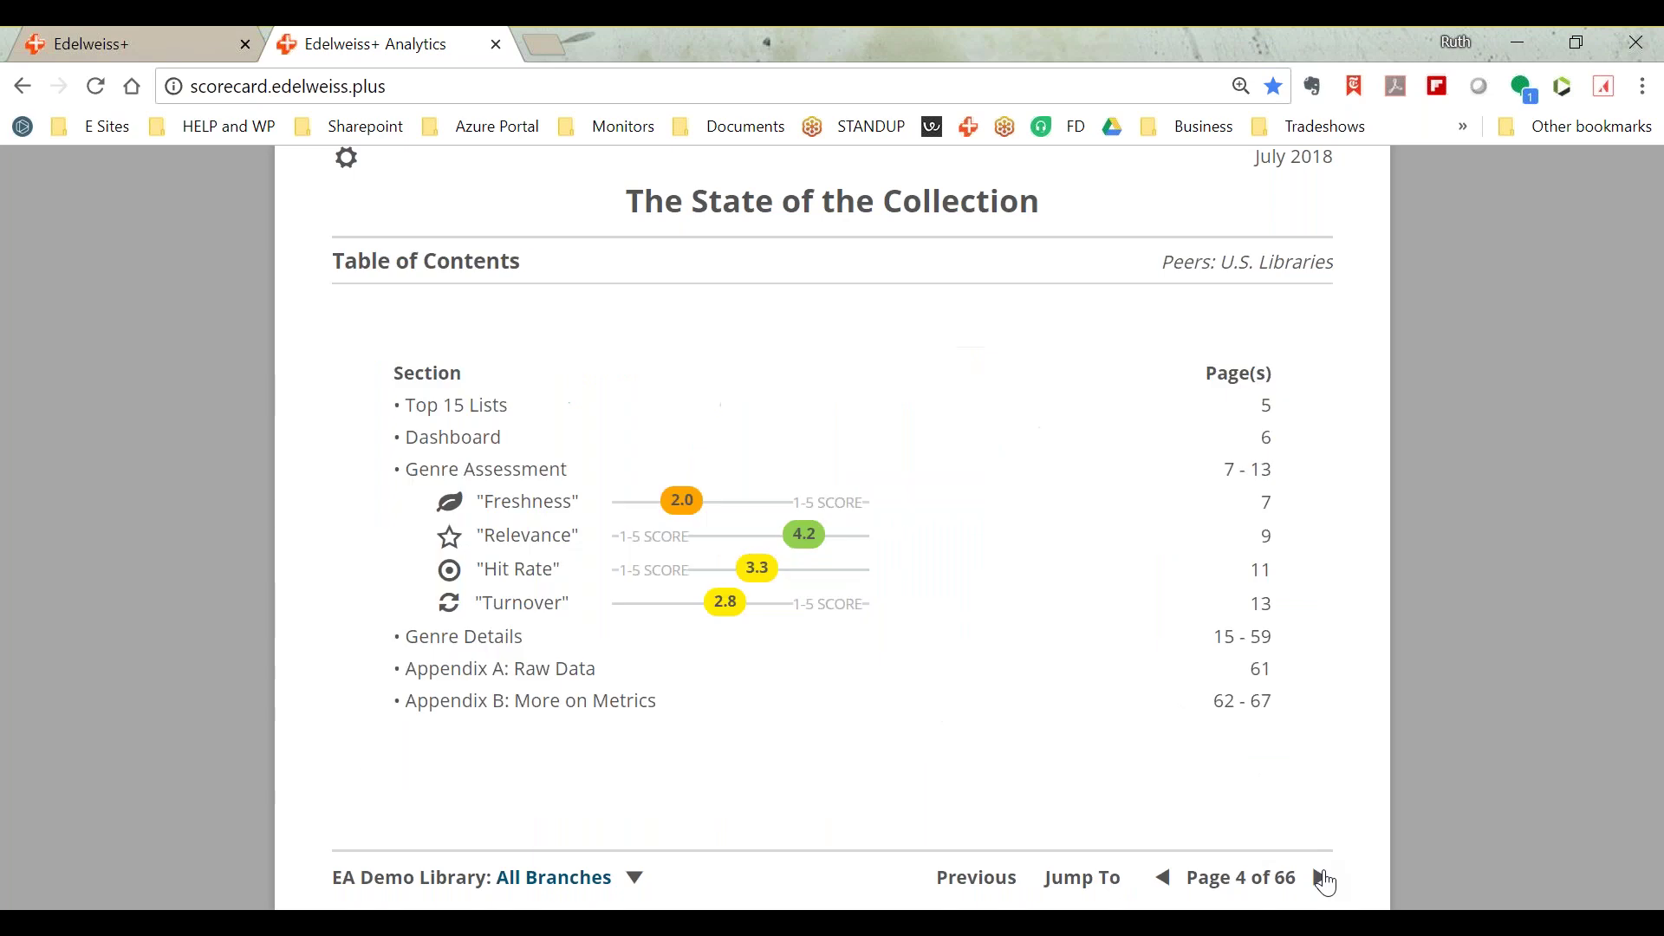
click(1324, 880)
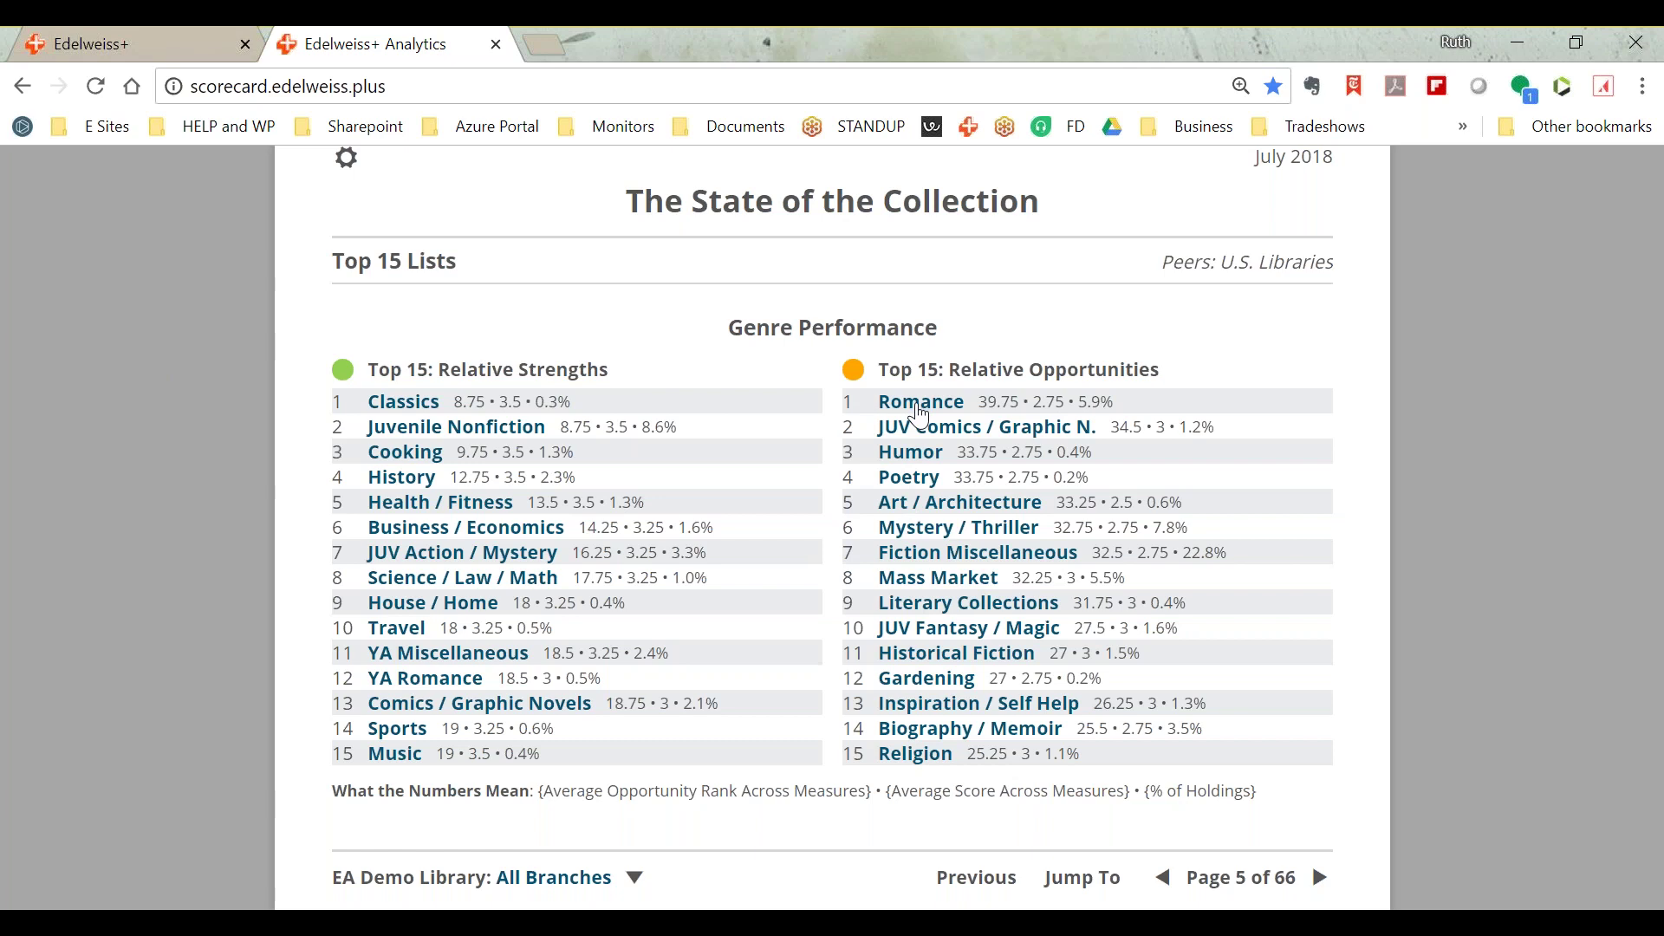
- View the detail pages of the top-ranked strength, Classics, and the top-ranked opportunity, Romance, returning to the Top 15 Lists after each
click(408, 404)
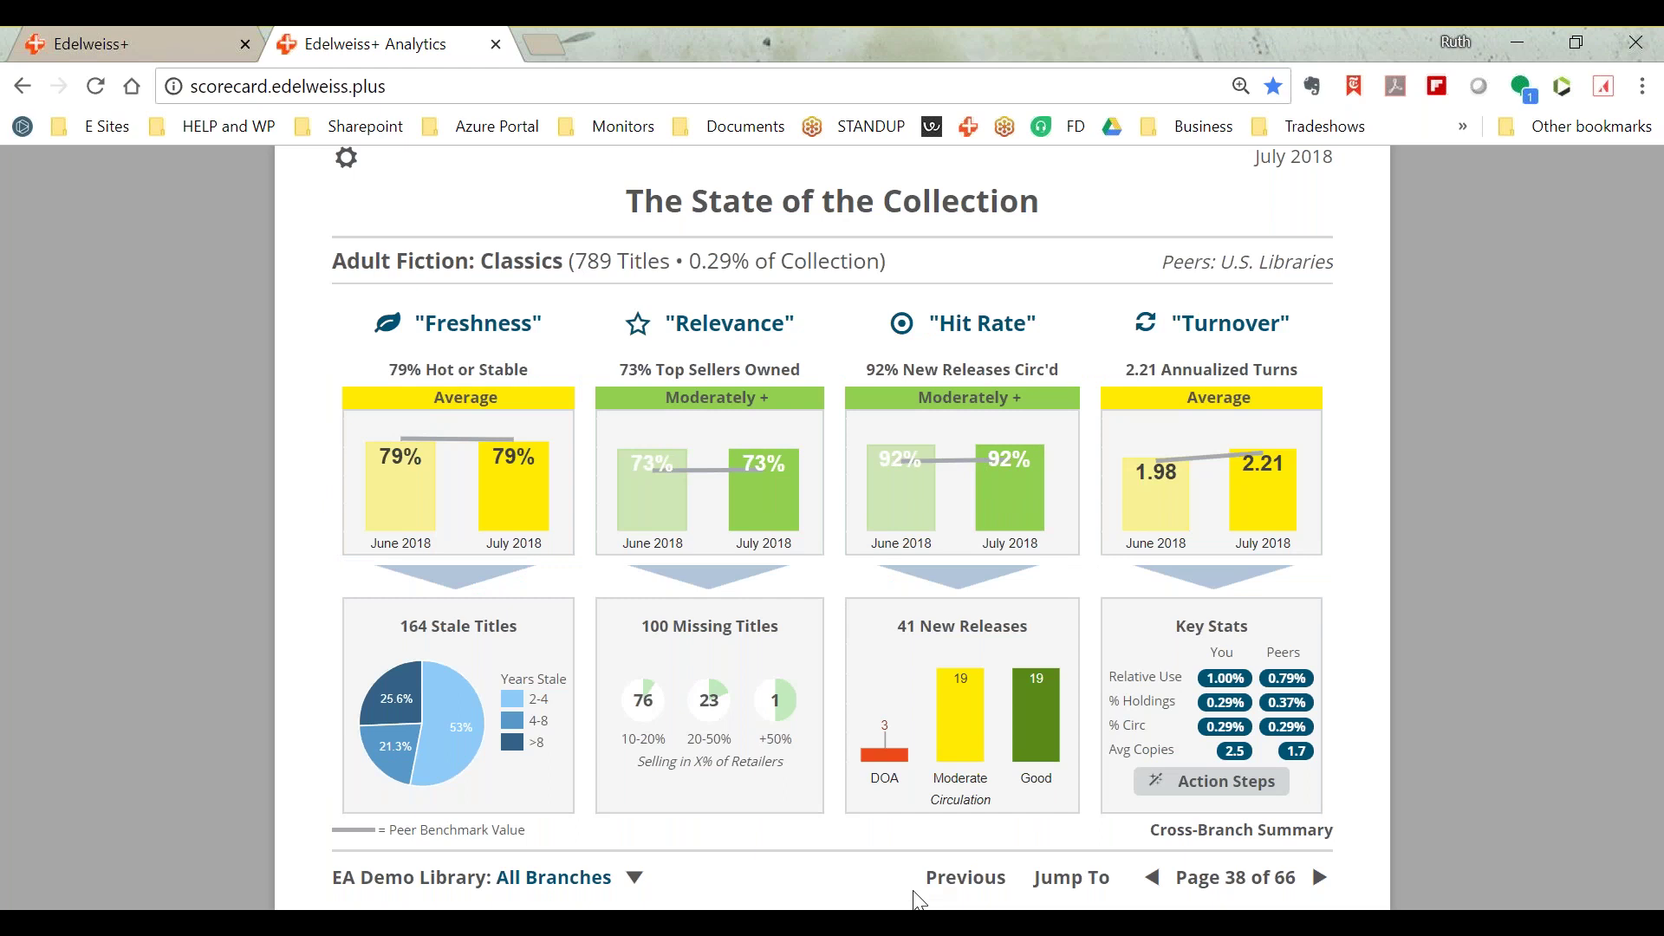
click(945, 885)
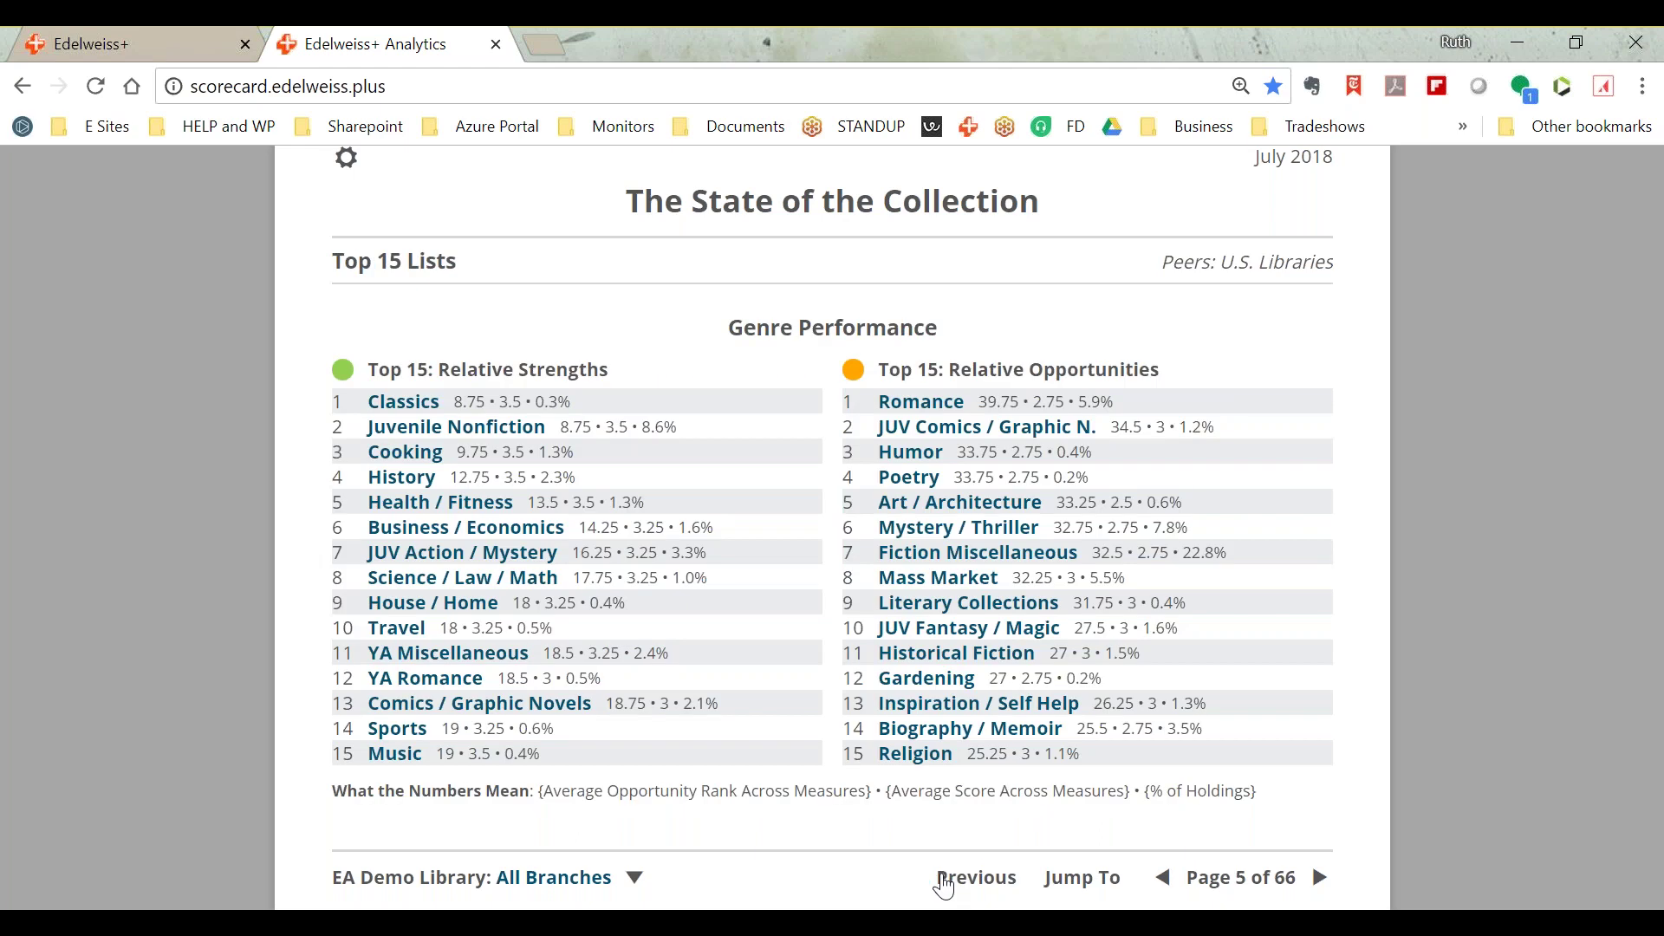
click(921, 420)
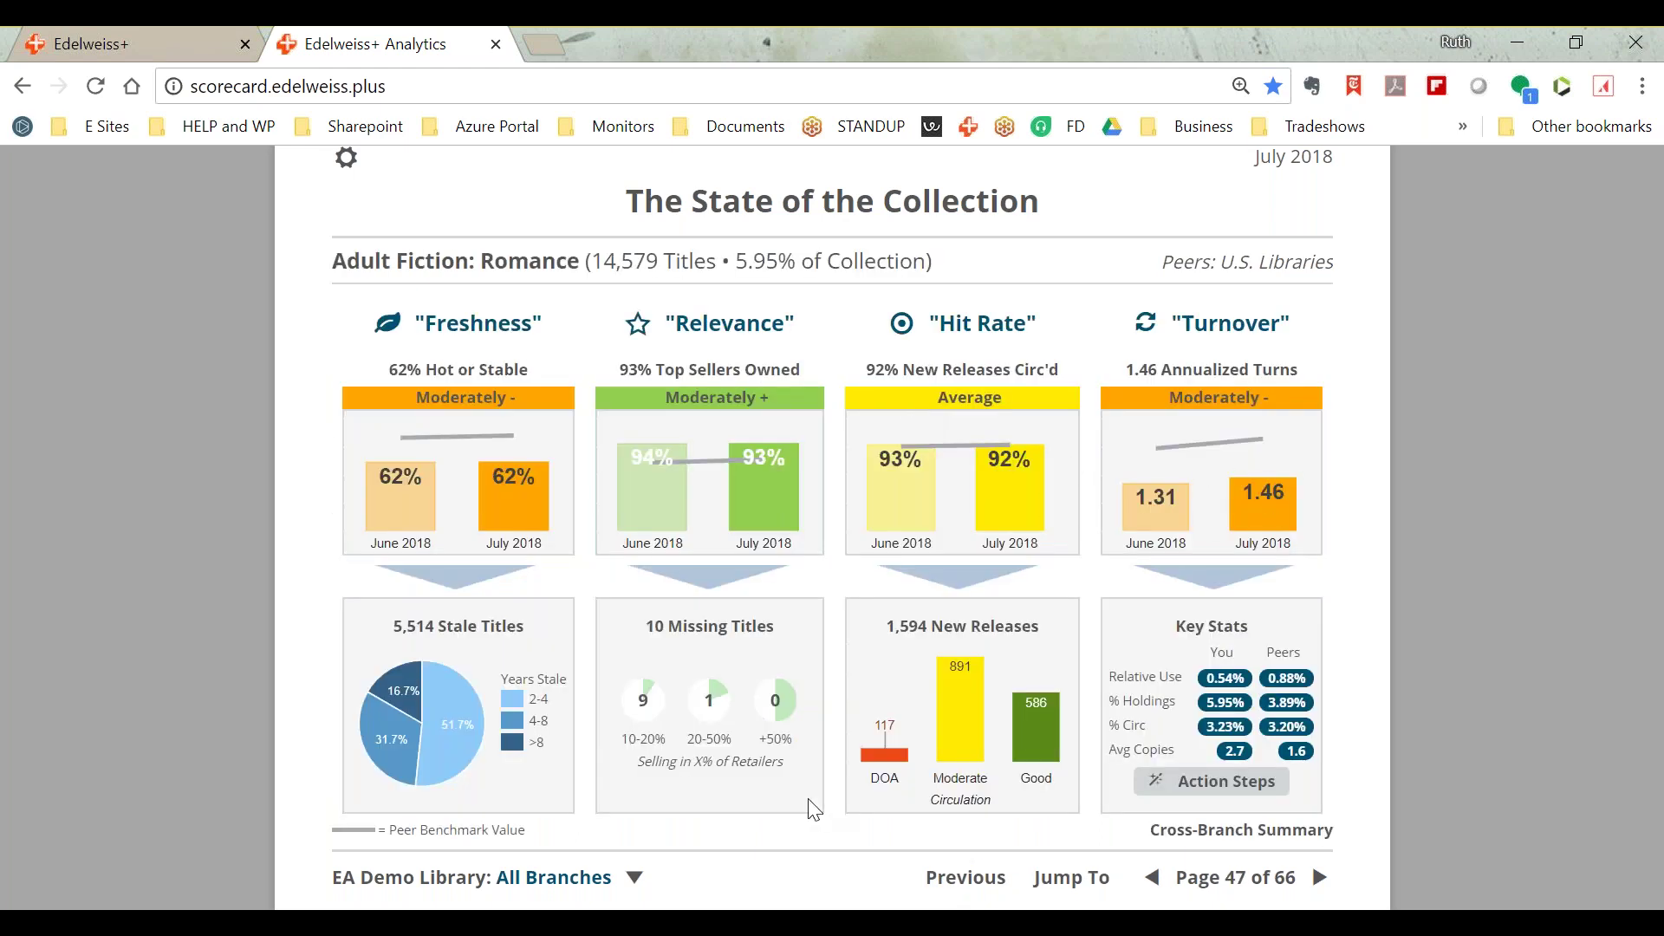
click(967, 881)
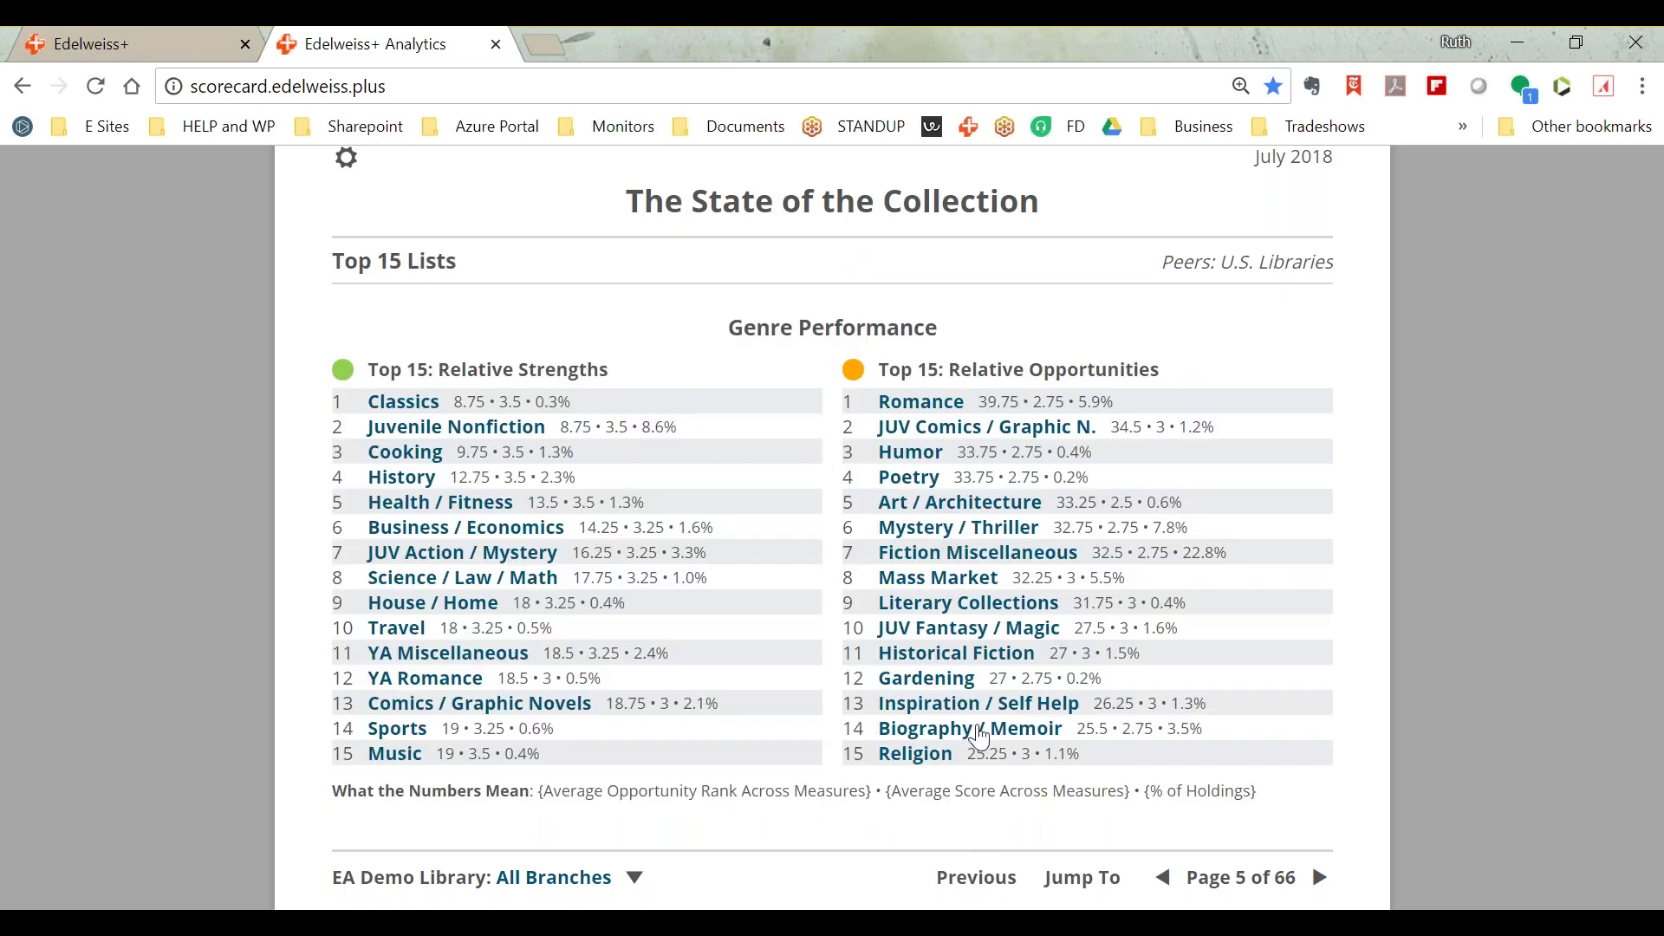
- Advance through the Dashboard and genre assessments to the Hit Rate page, and open the Gardening genre's details
click(1323, 879)
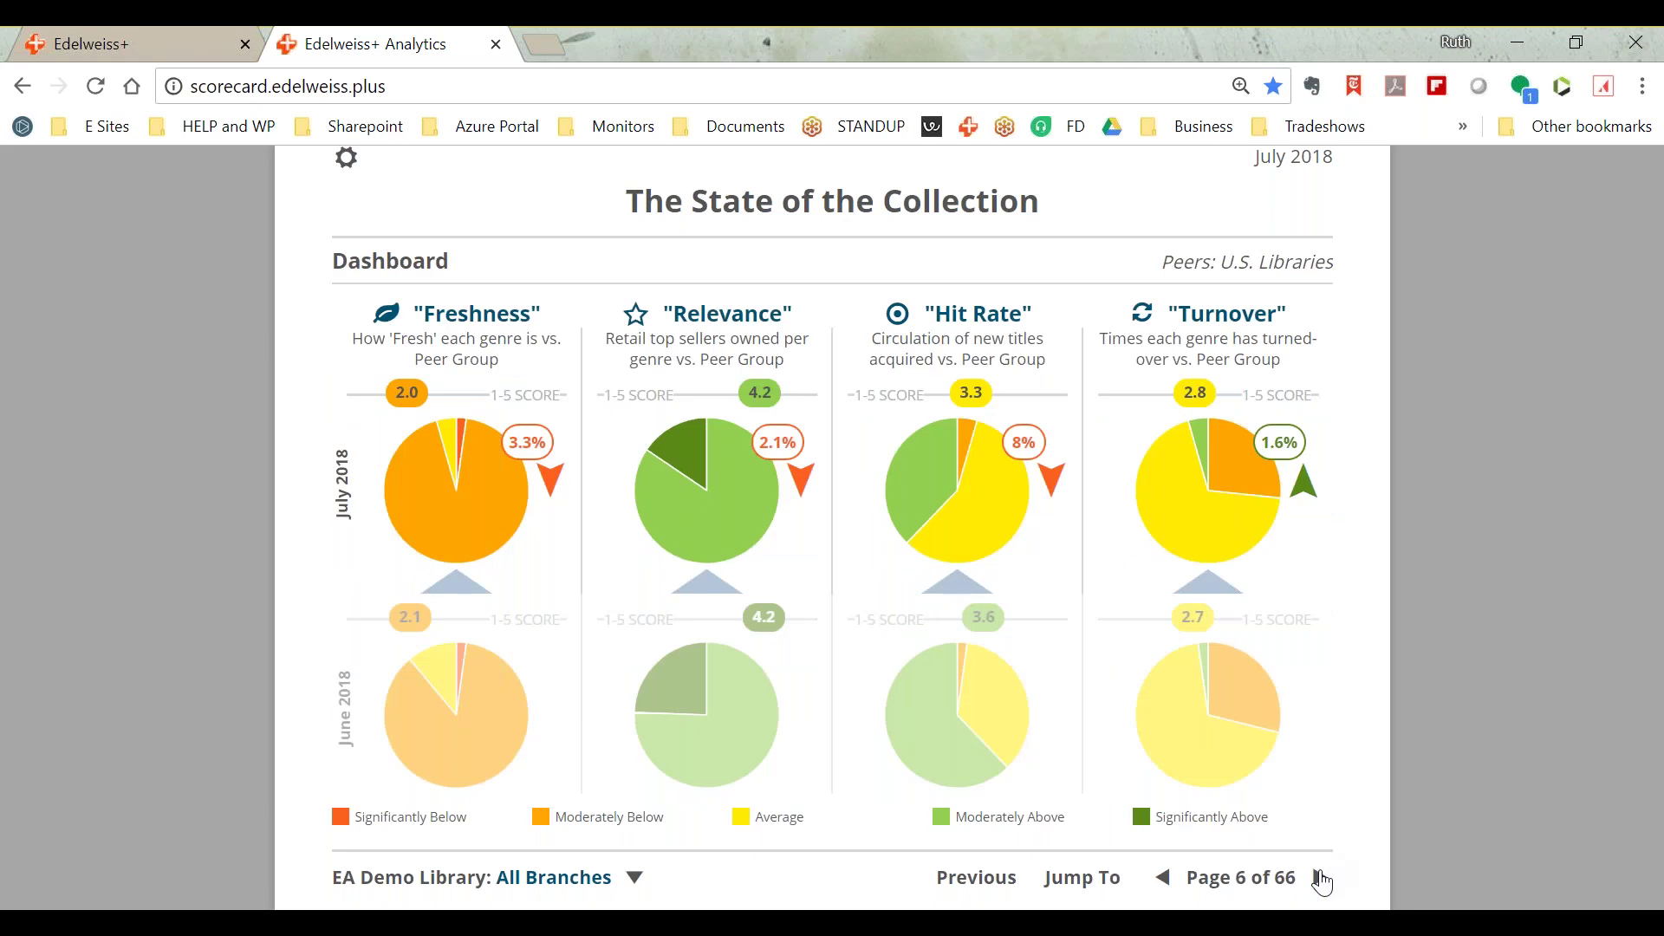
click(1323, 879)
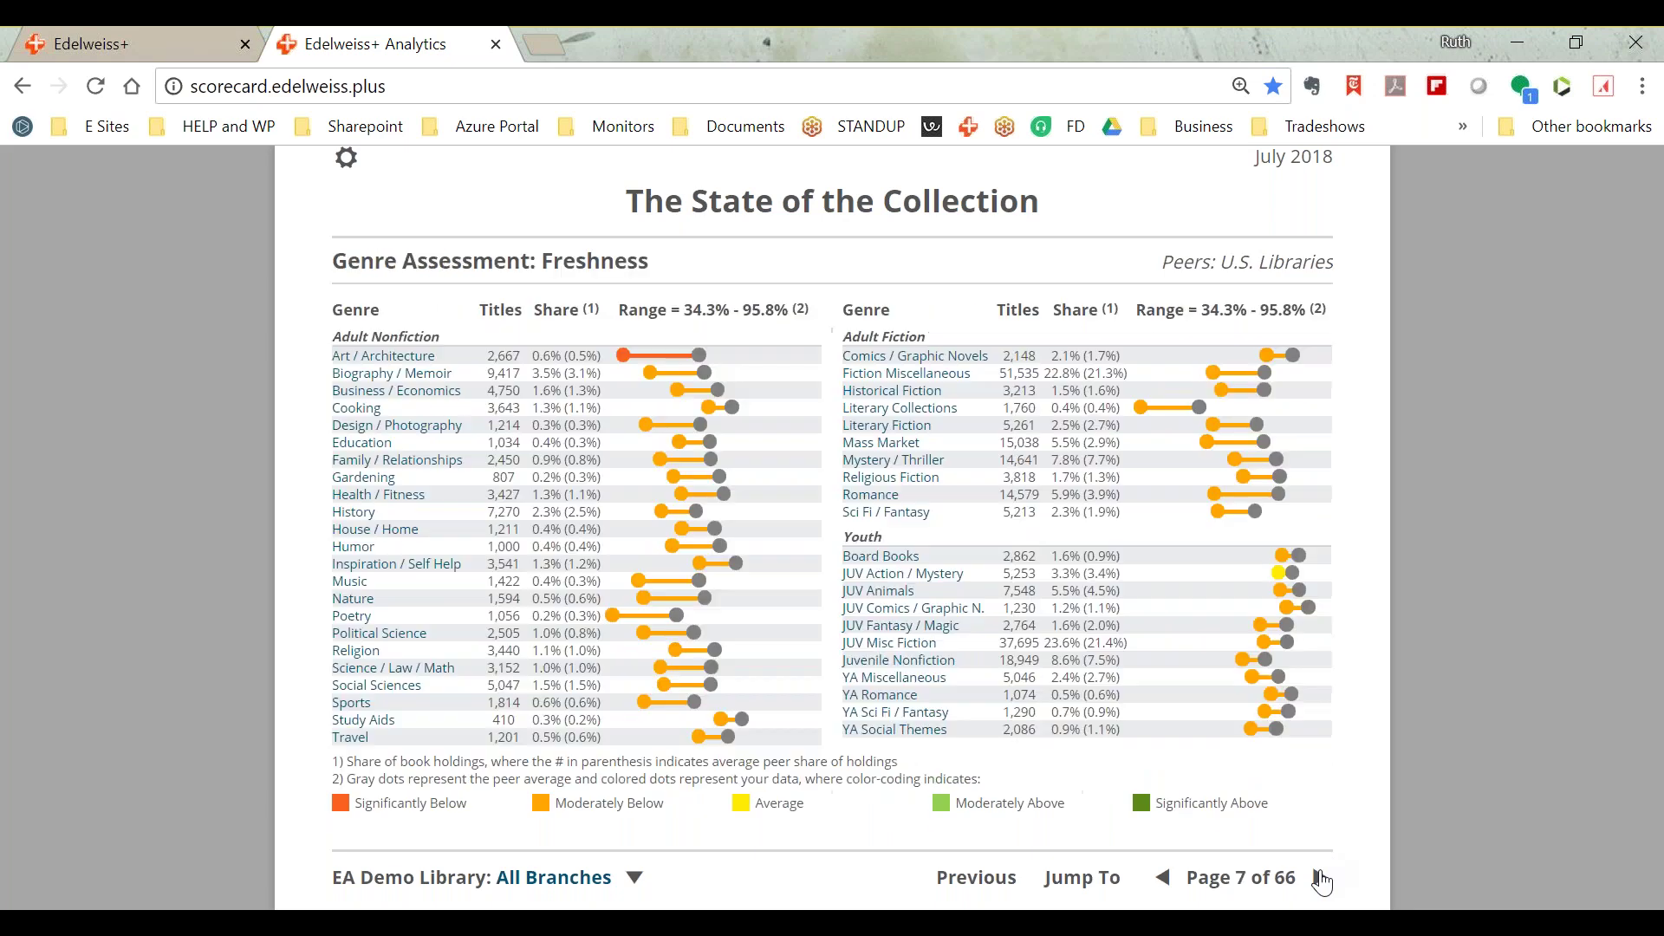
double_click(1323, 879)
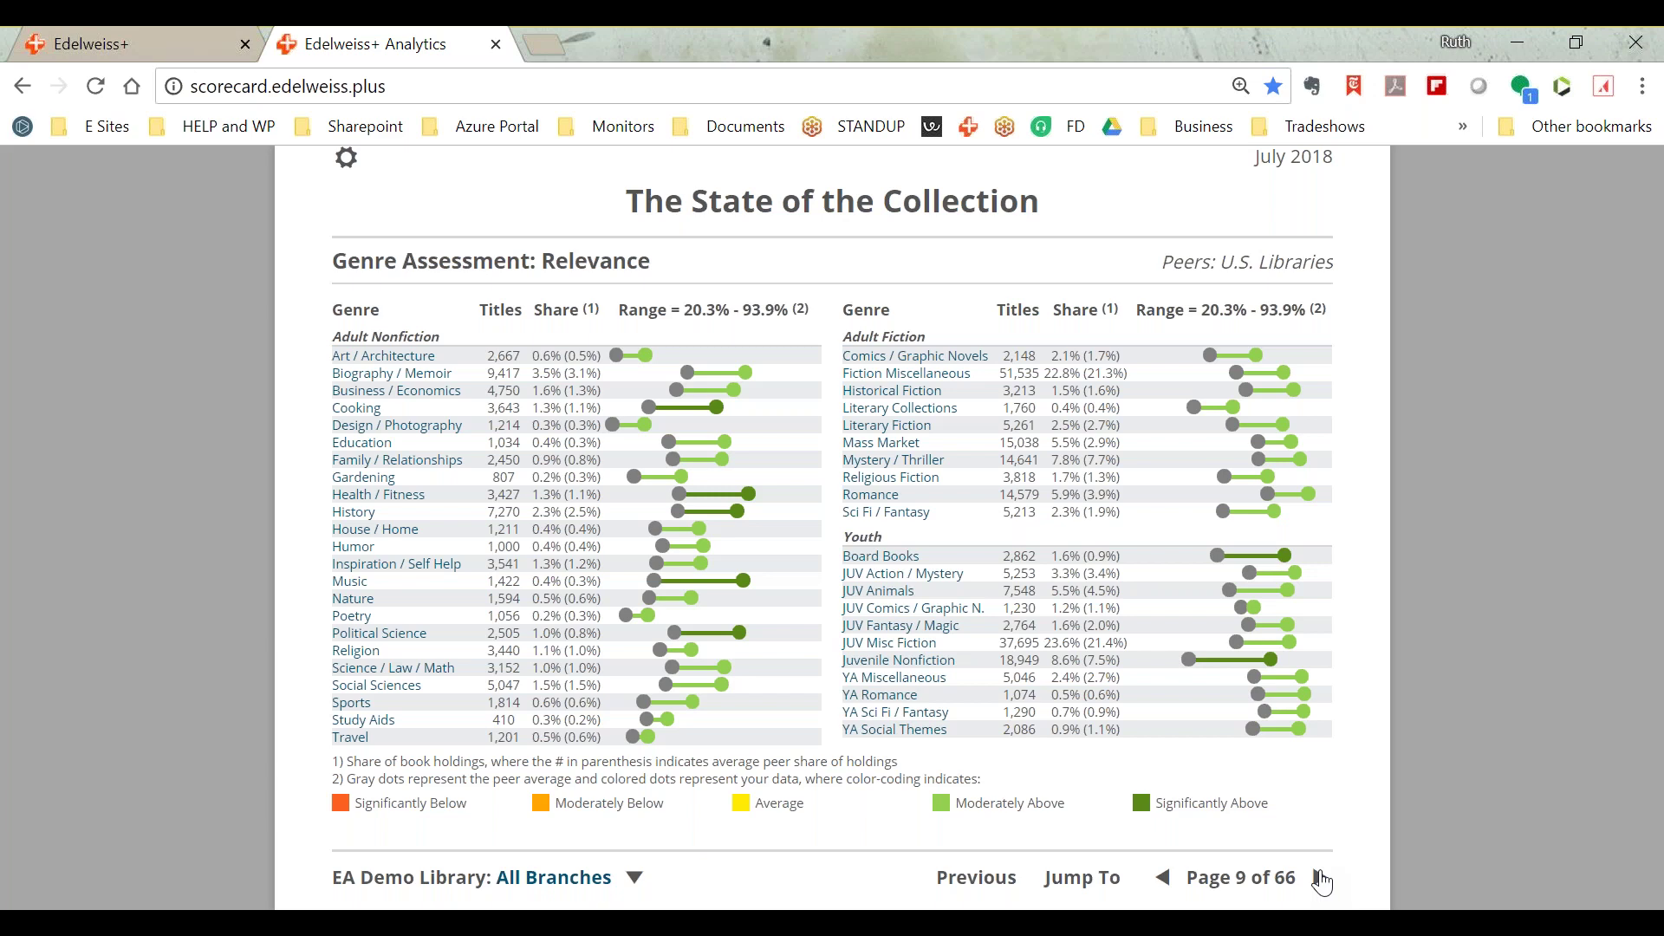
click(1320, 878)
click(1320, 878)
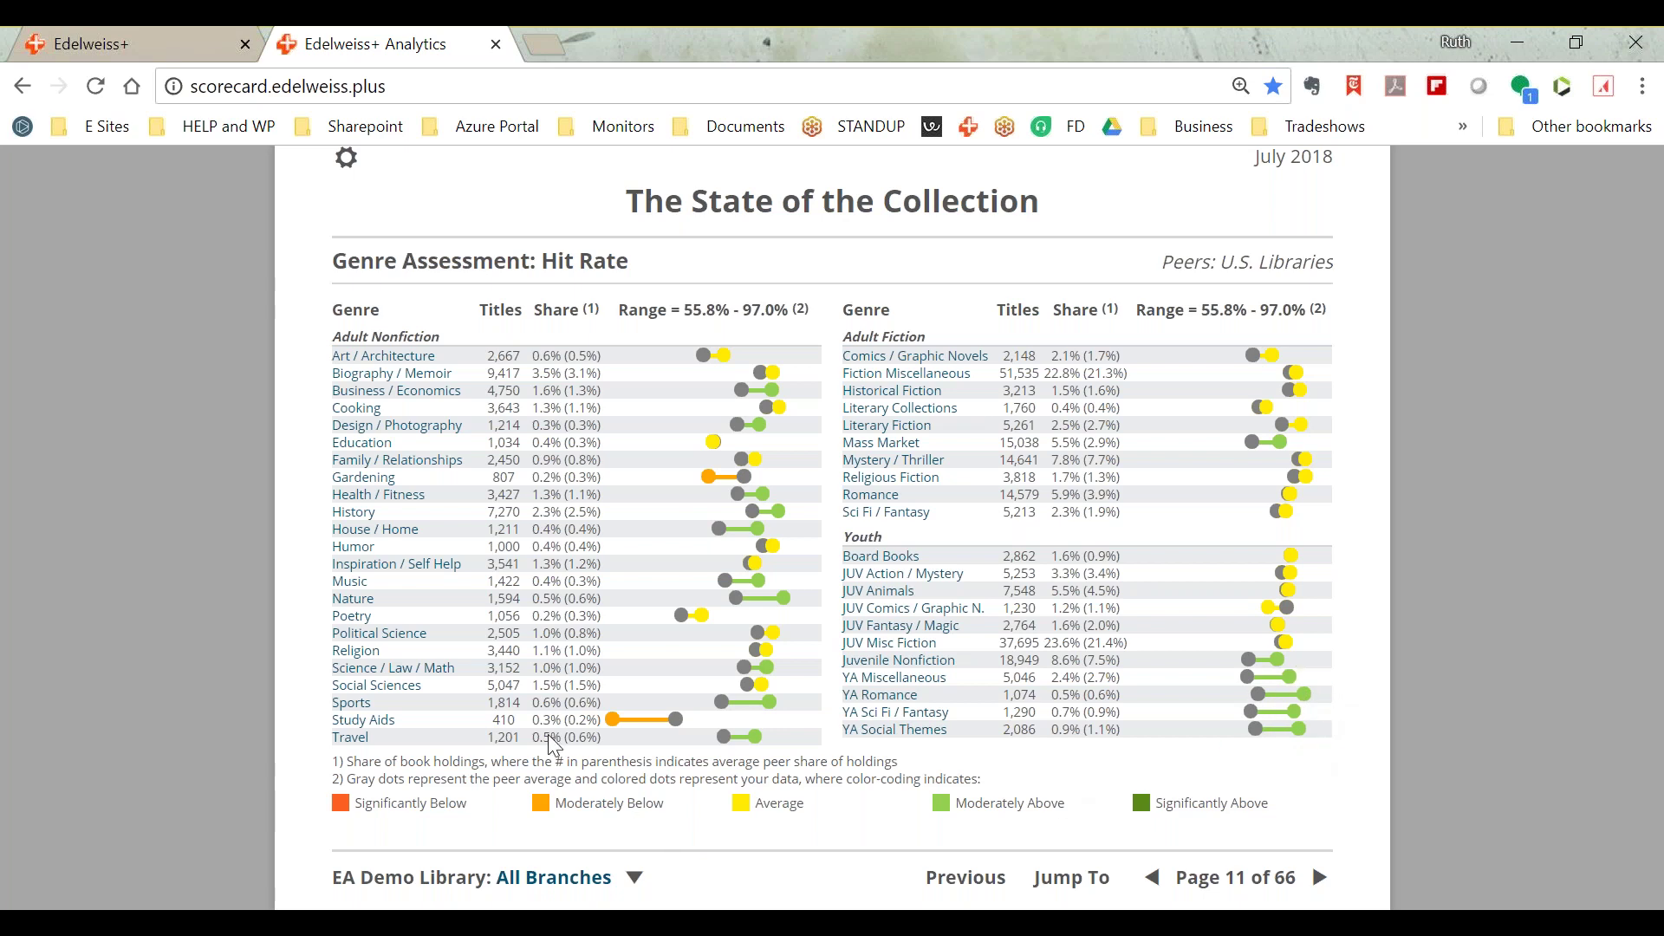
click(364, 484)
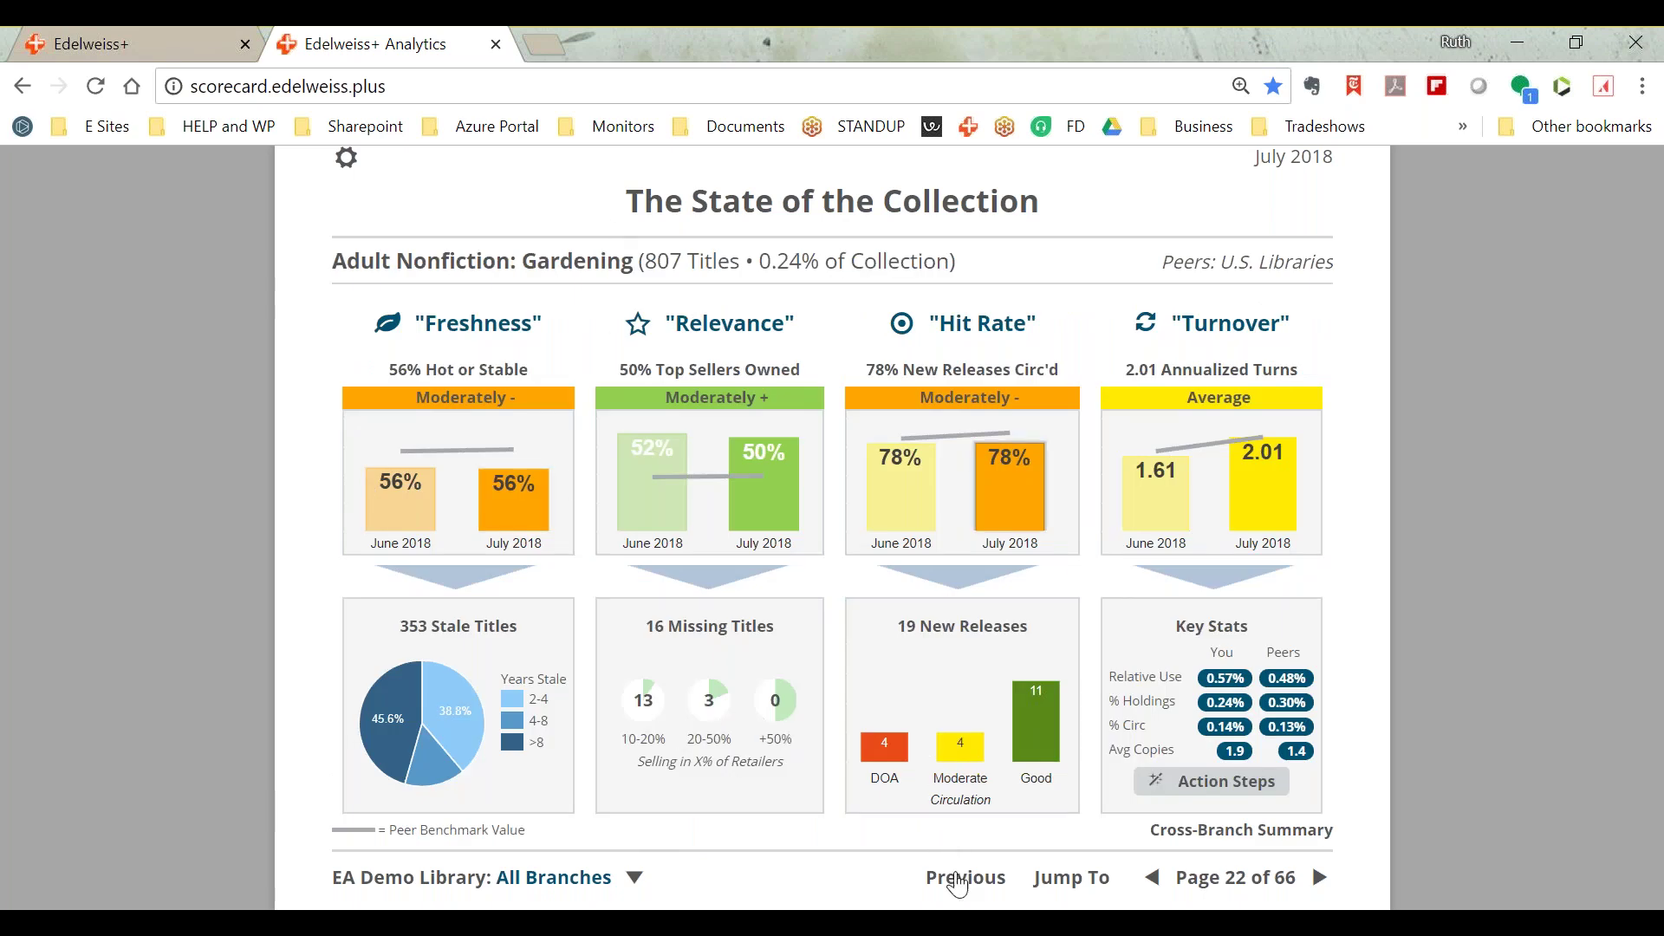
- Return to the Hit Rate assessment and advance through its summary and the Turnover assessment to the Turnover Summary on page 14
click(959, 886)
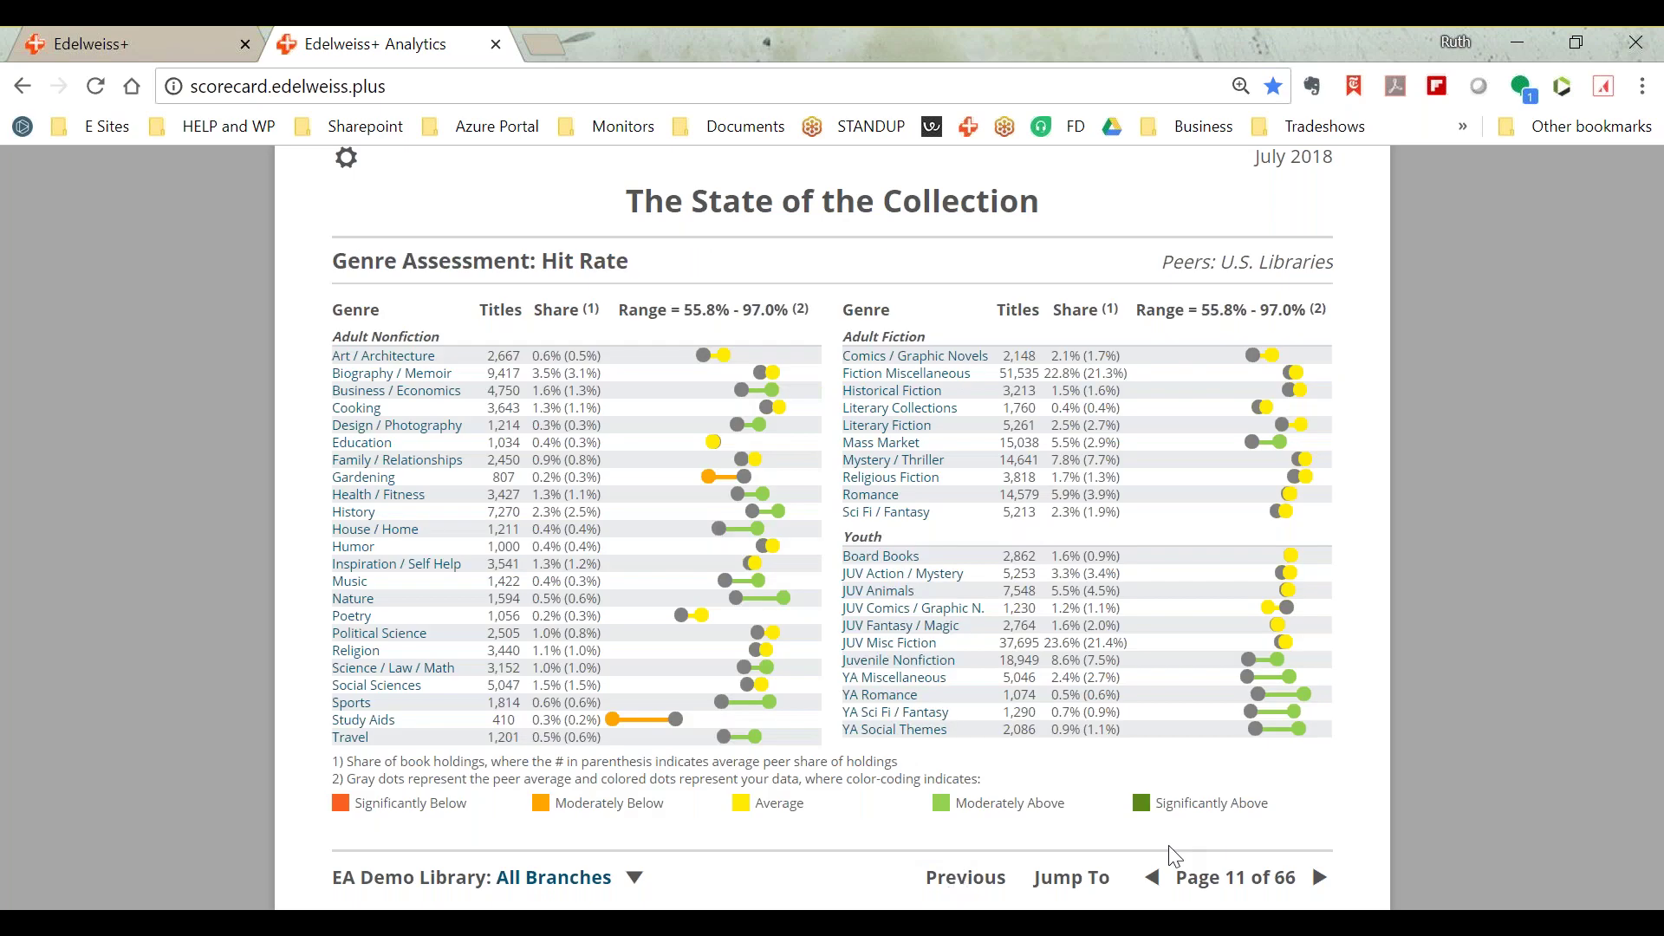
click(1324, 880)
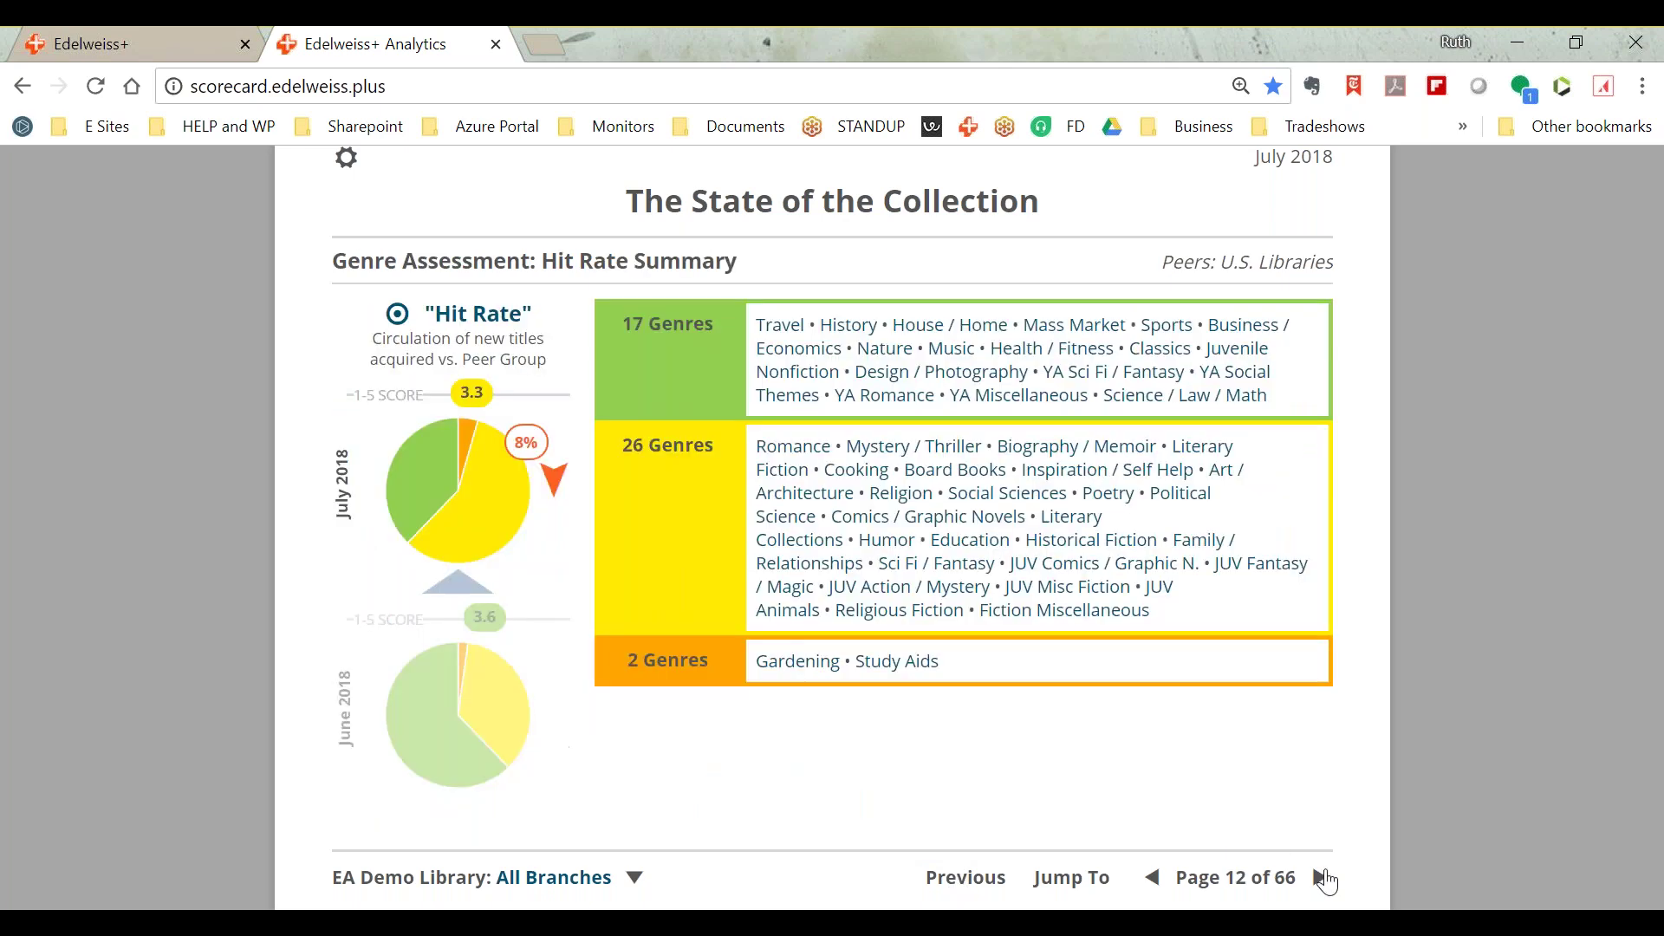
click(1323, 880)
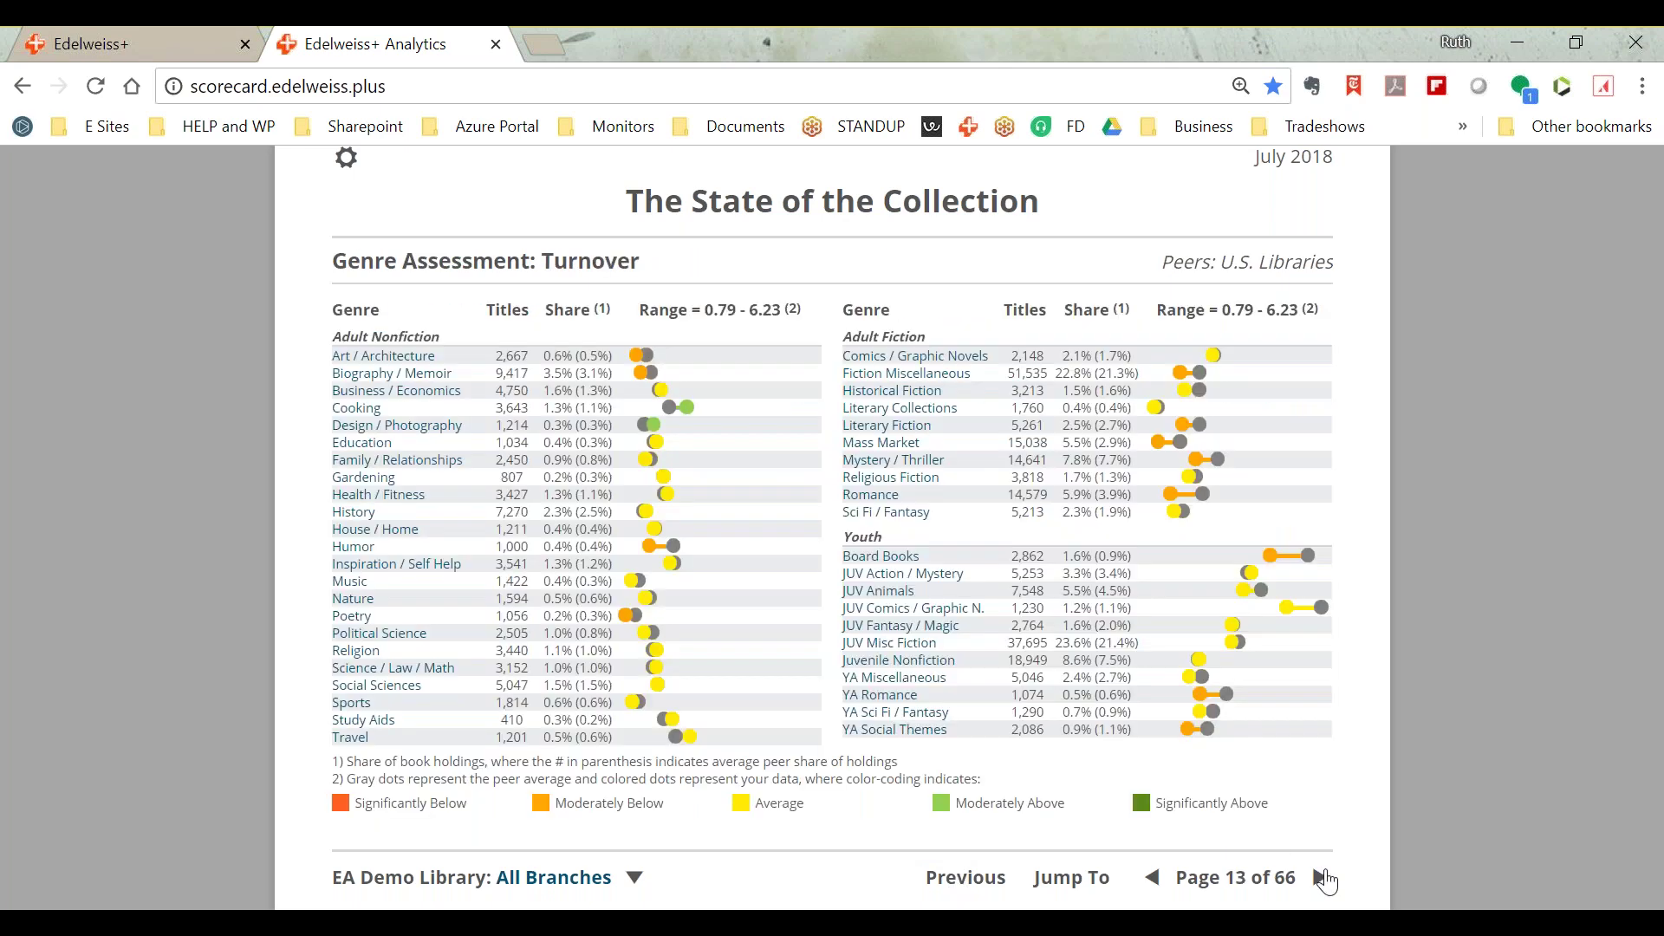
click(1324, 880)
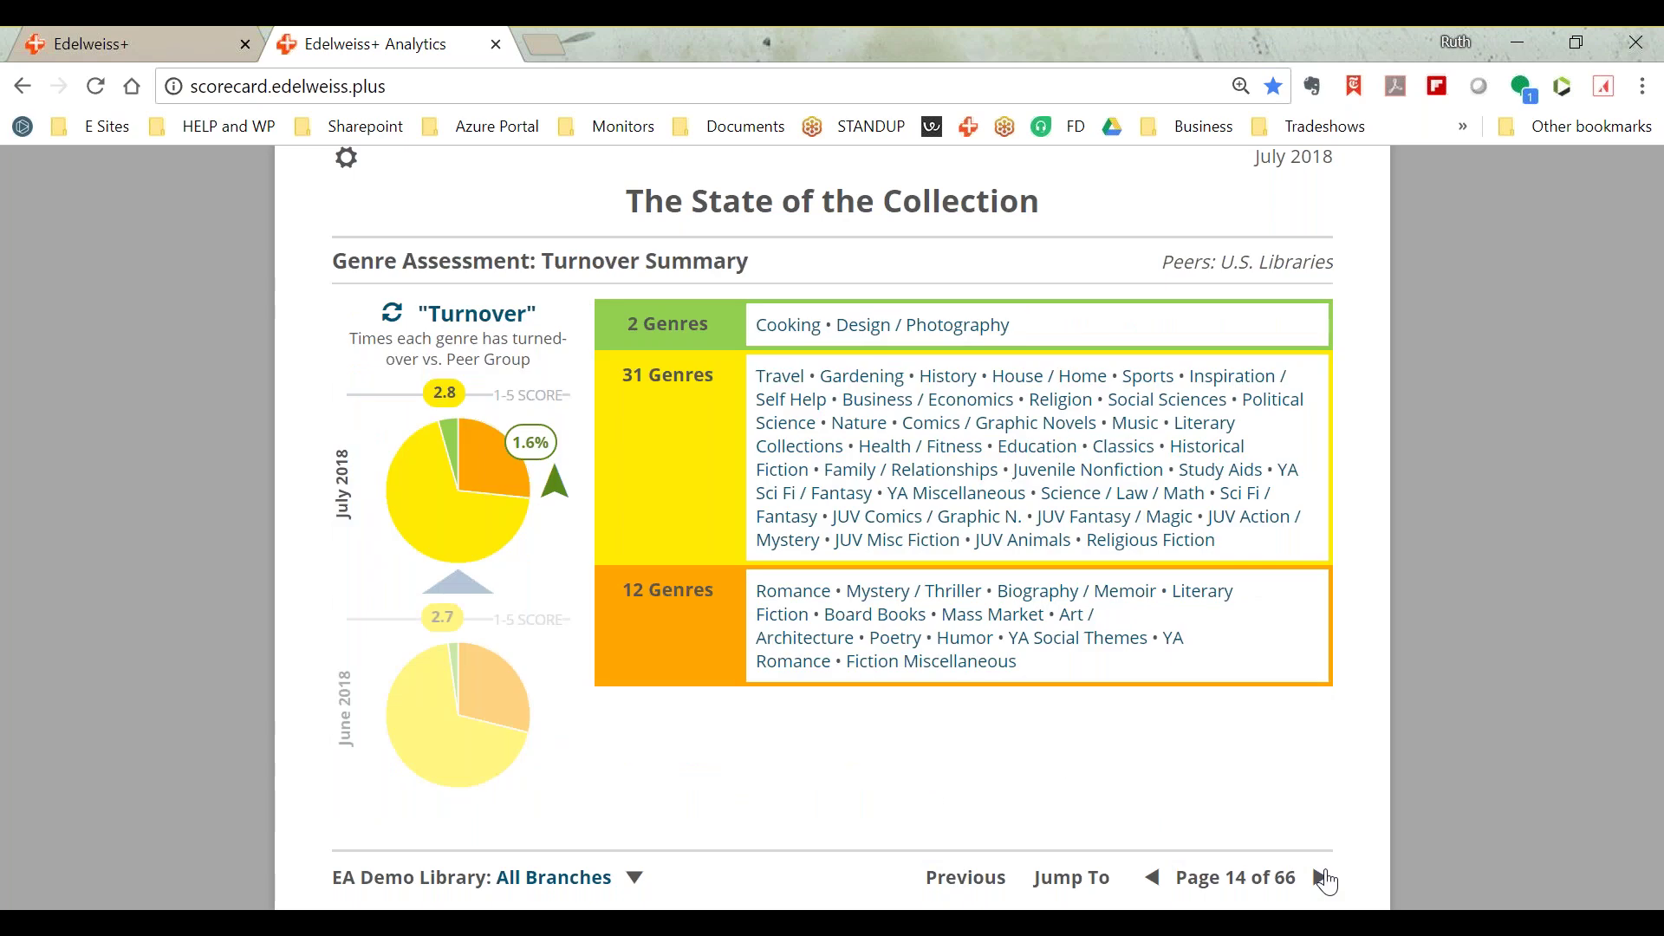
- Page through the individual Adult Nonfiction genre pages from Art / Architecture to Gardening on page 22
click(1324, 879)
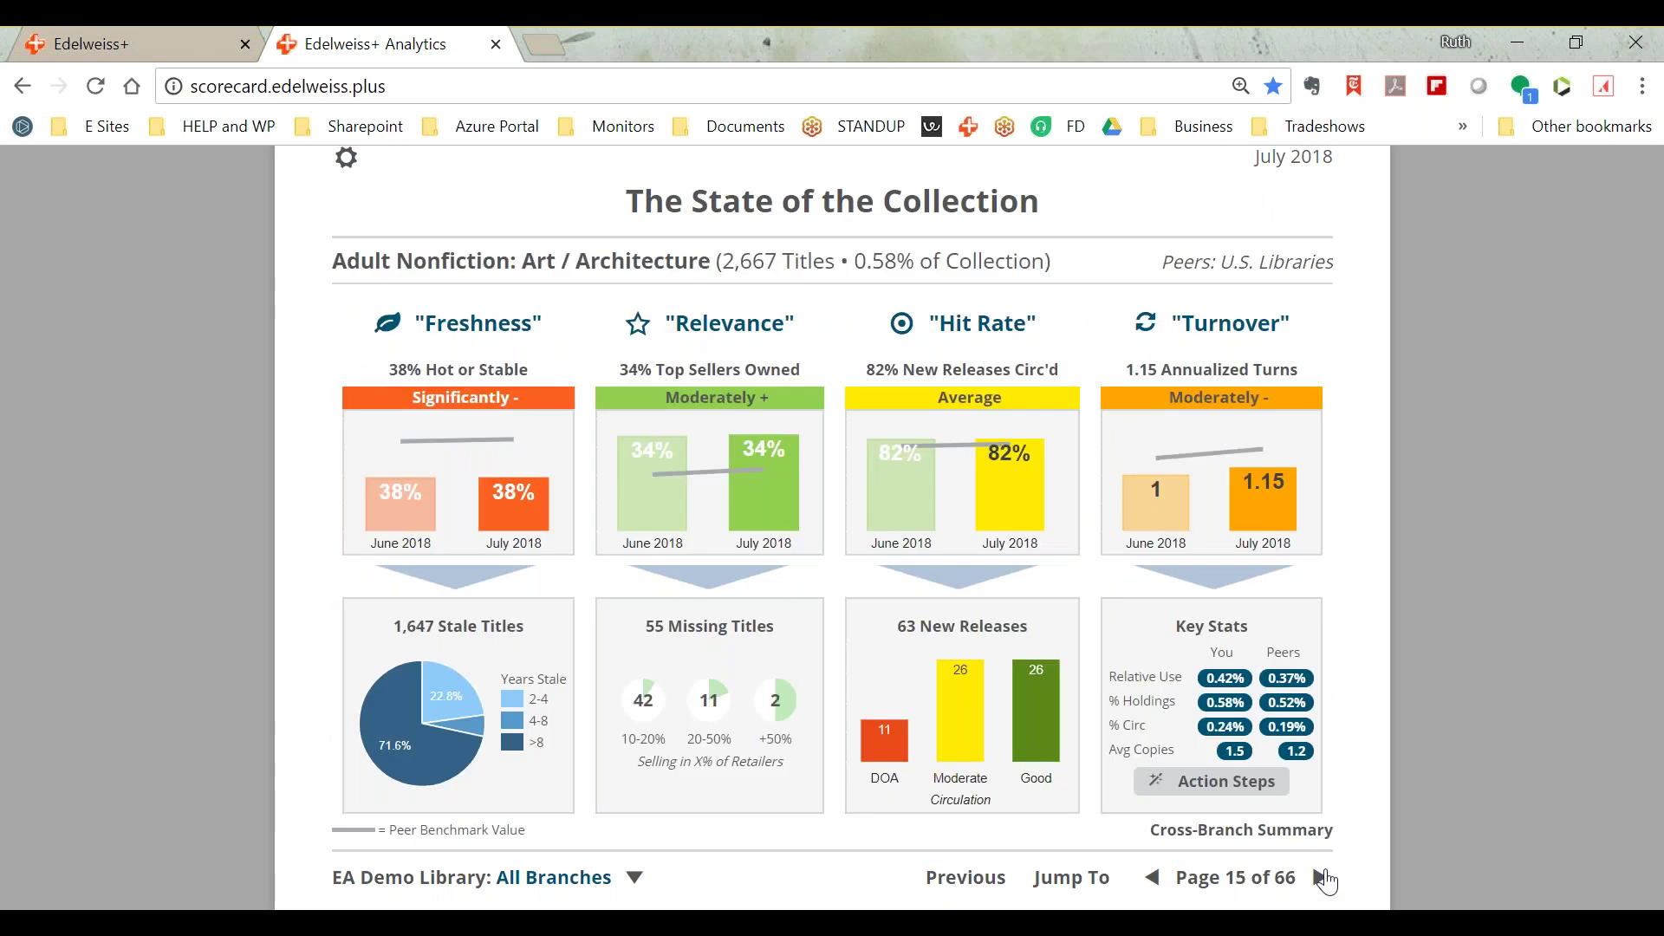
click(1323, 880)
click(1324, 880)
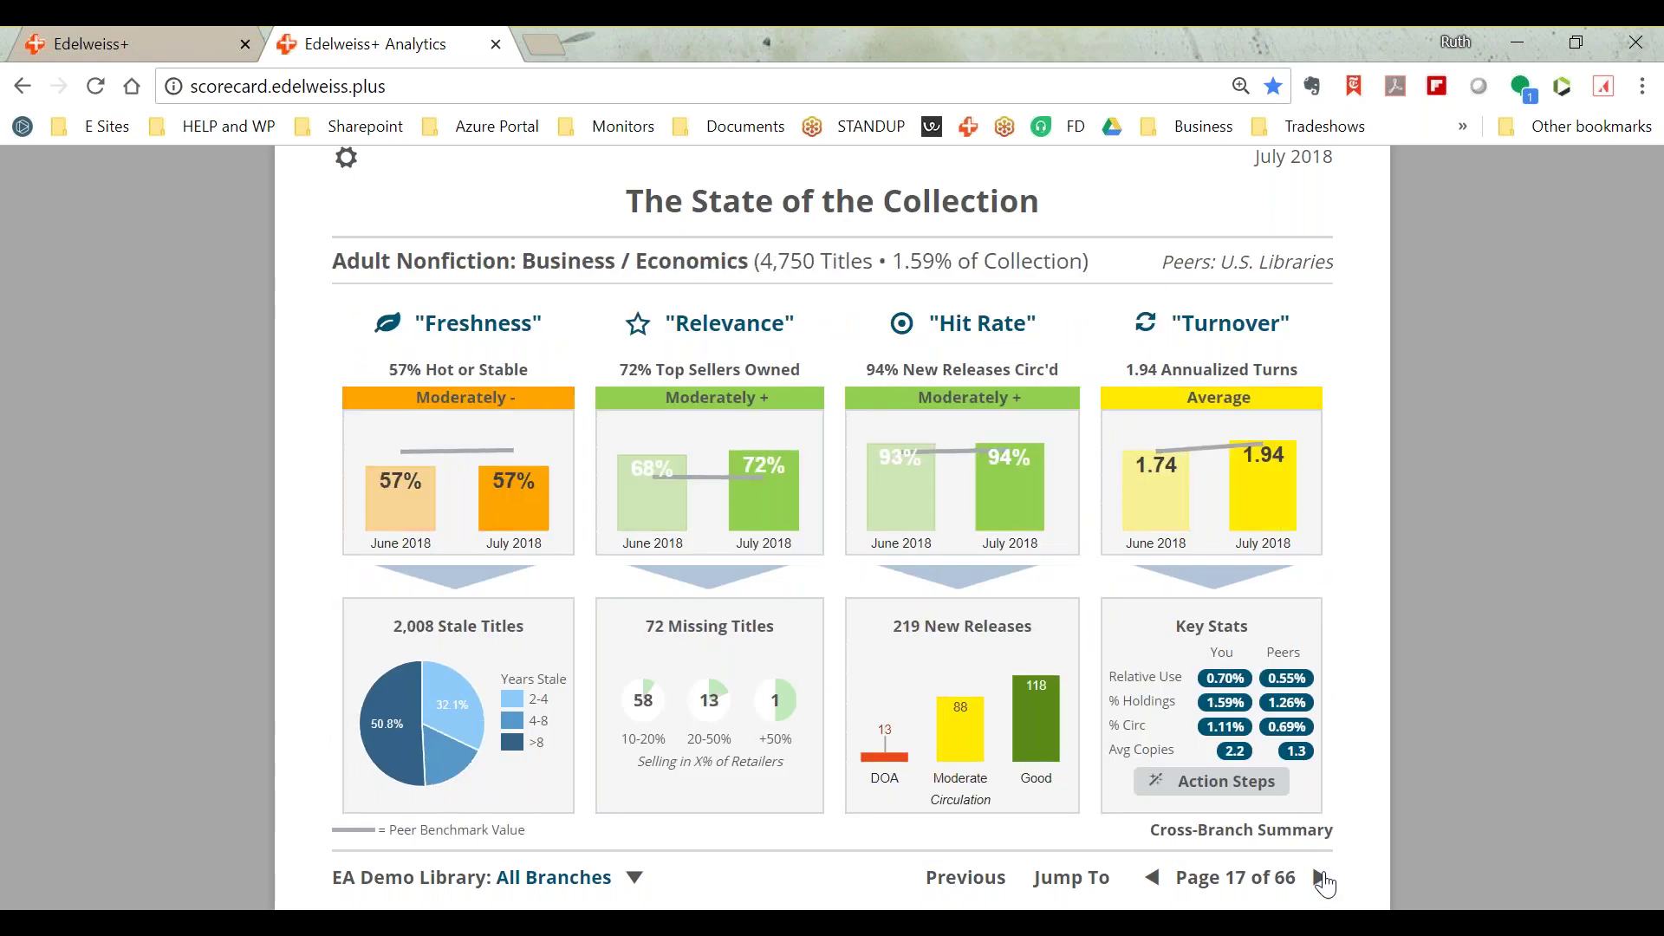
click(1321, 879)
click(1321, 878)
click(1321, 879)
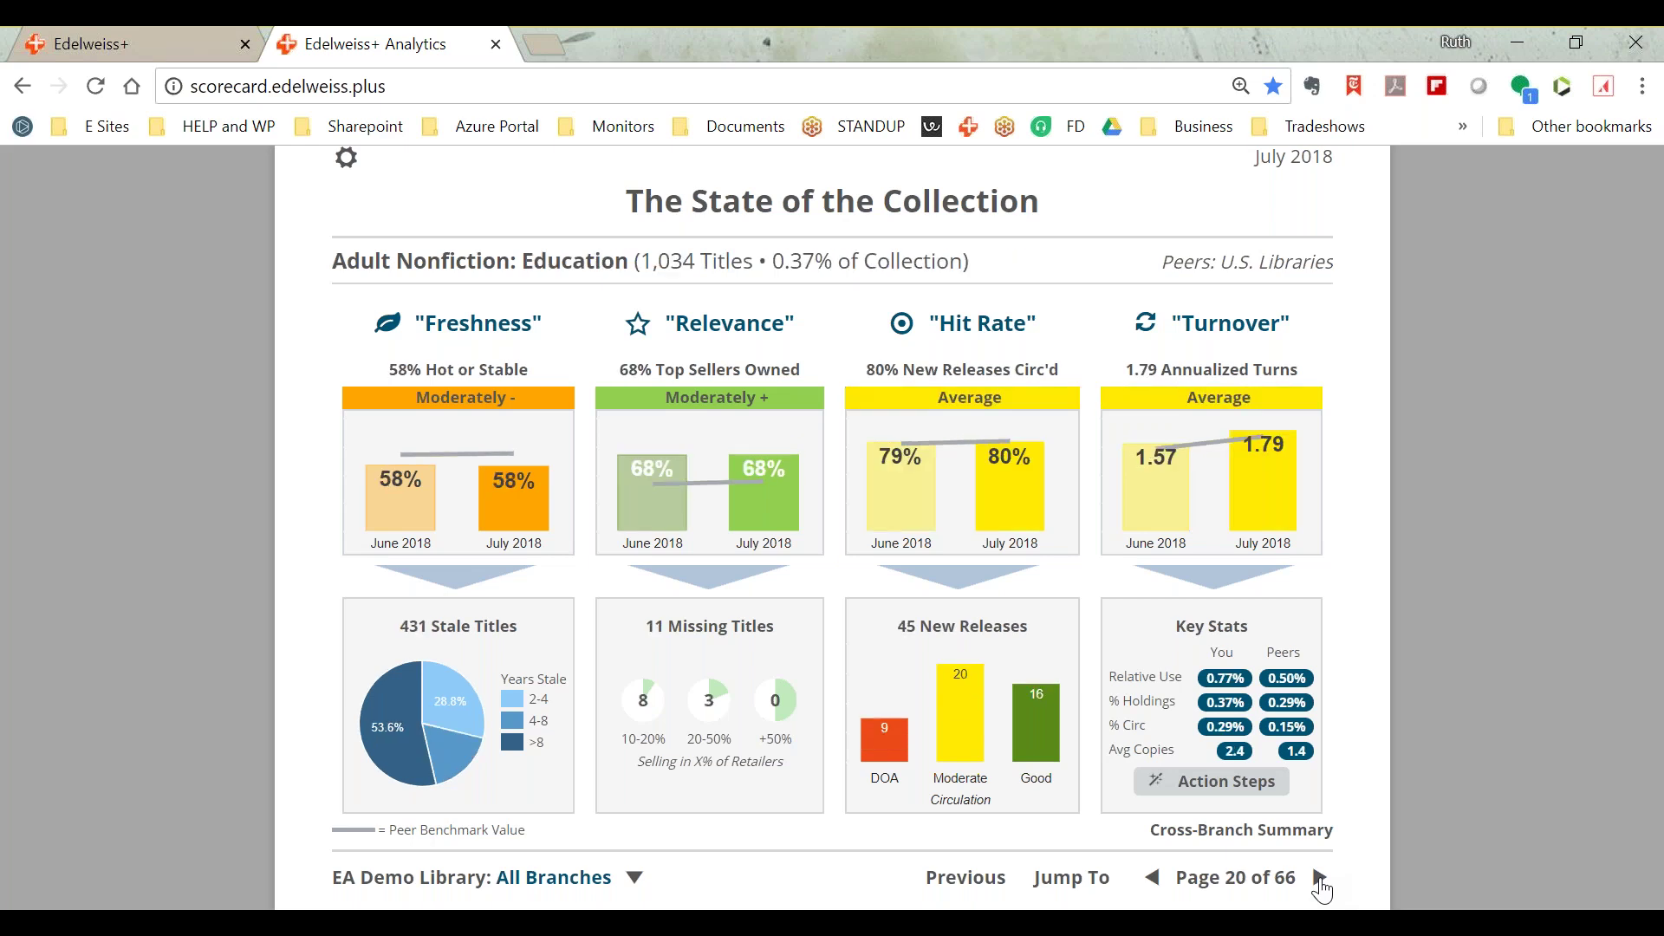
click(1321, 879)
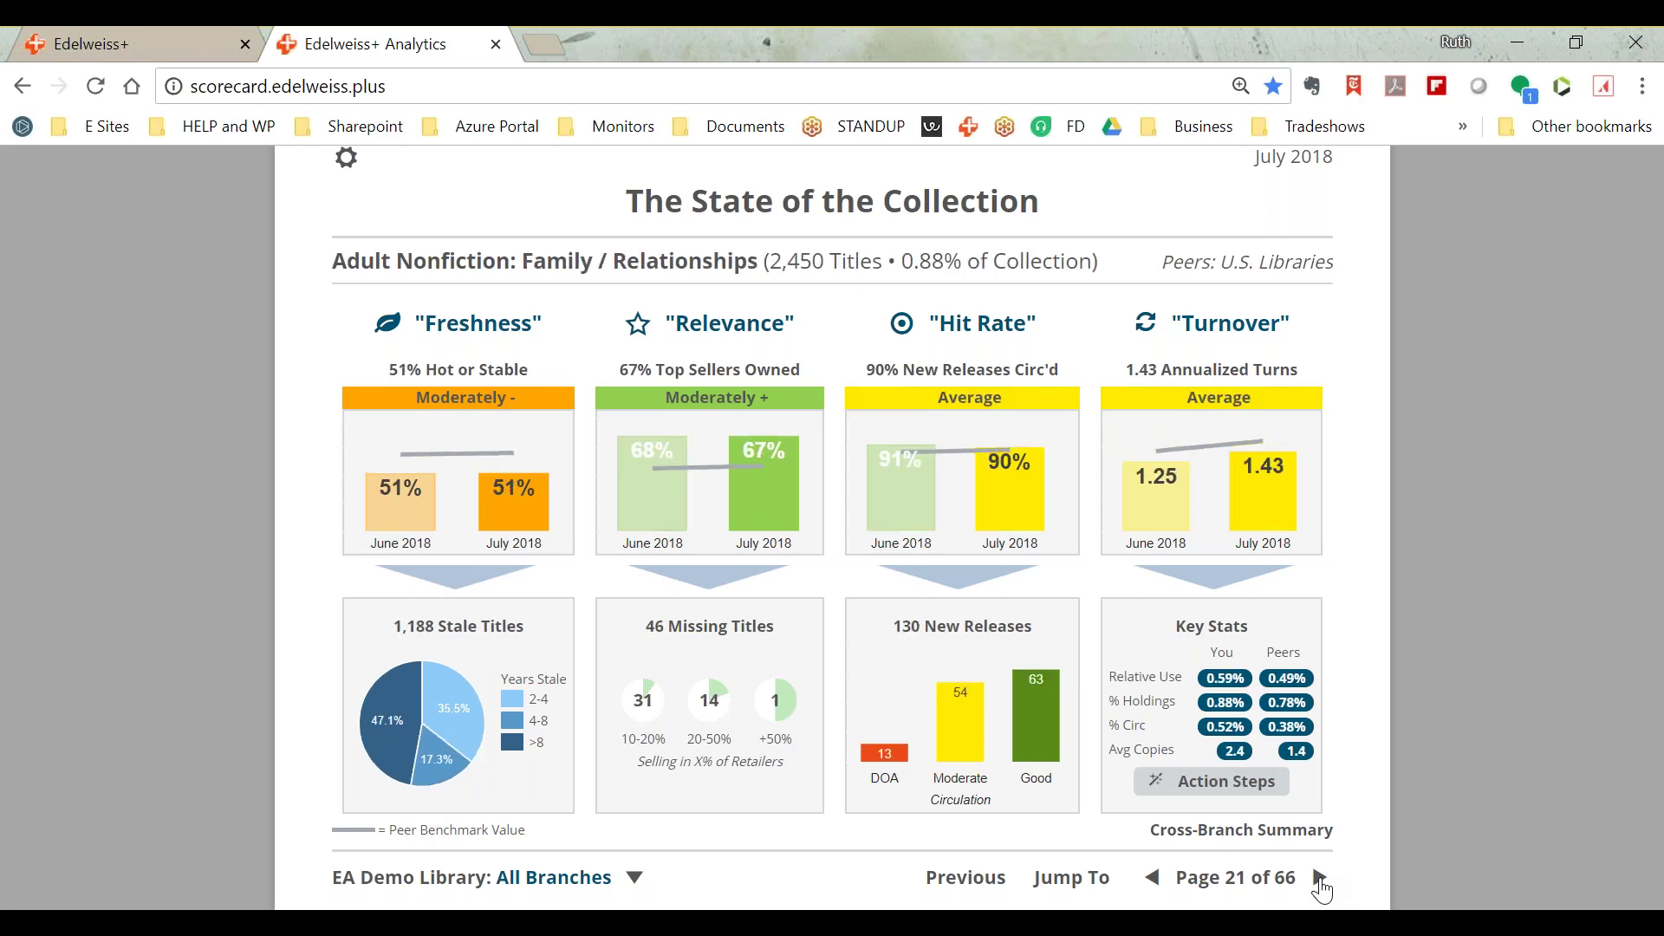
click(1321, 879)
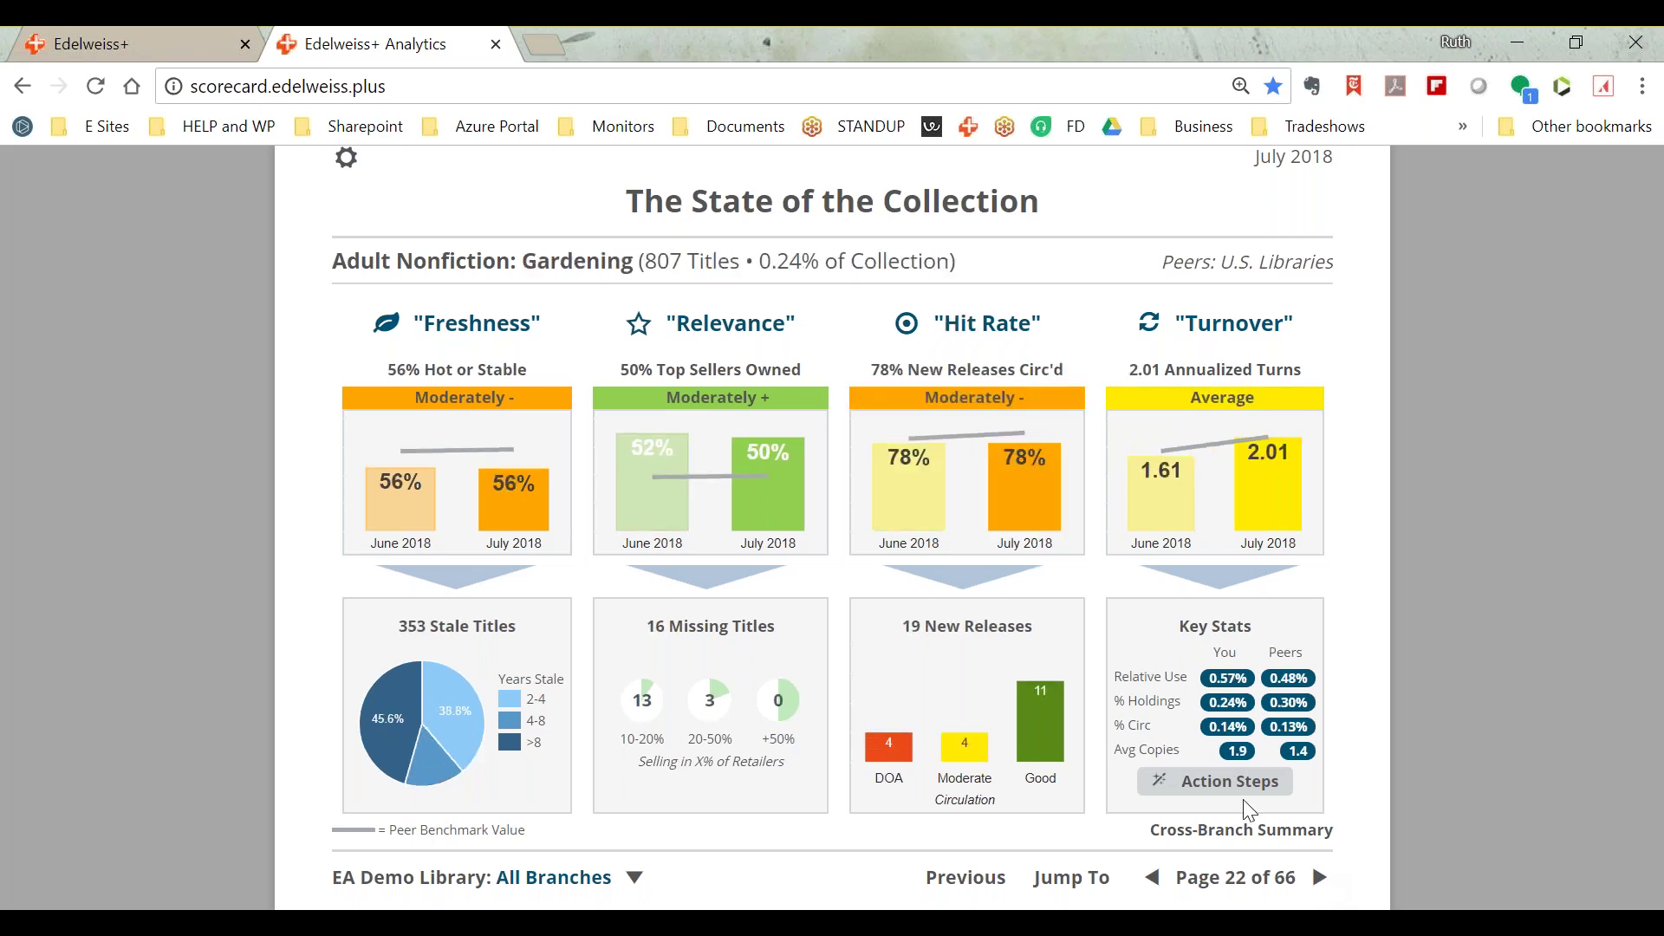